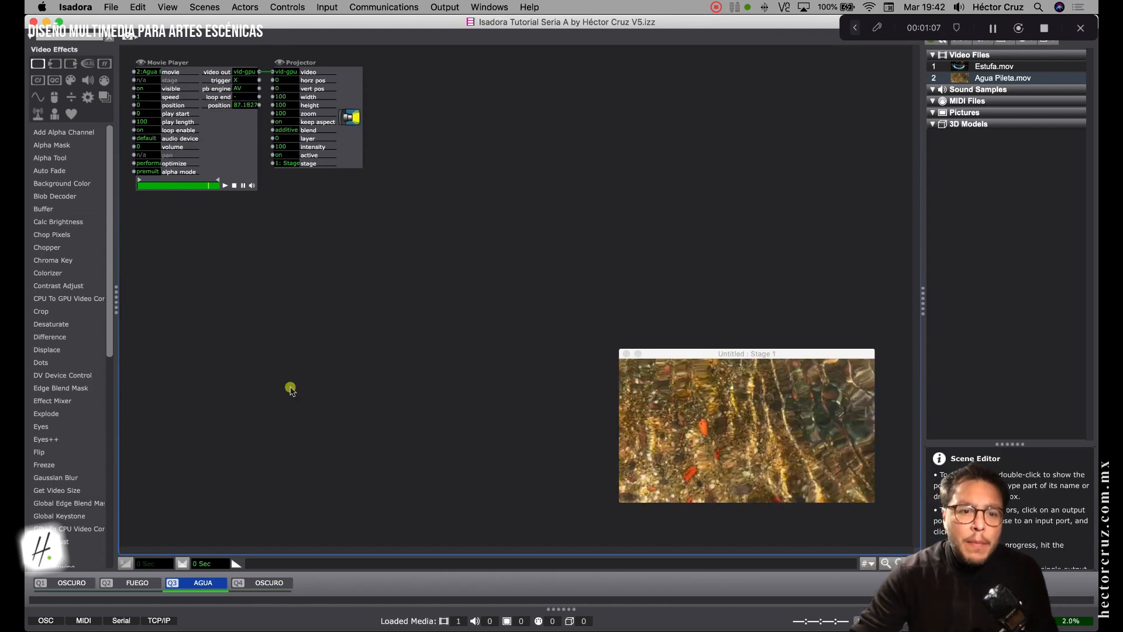
Step: Add a new scene after the last OSCURO scene and name it FOTO 01
click(303, 582)
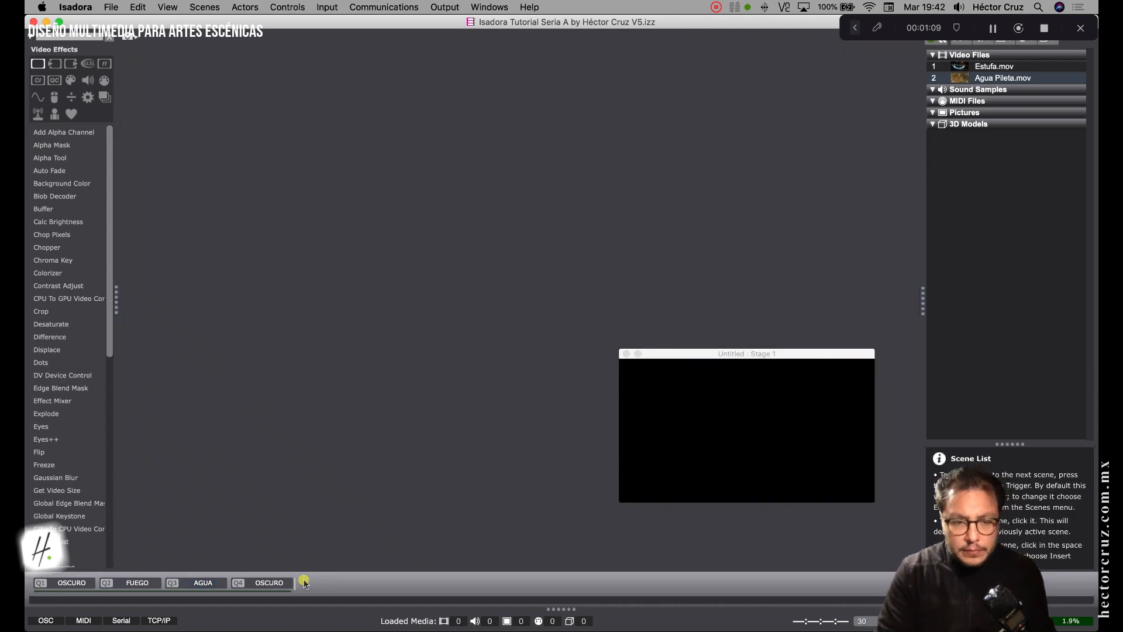
double_click(304, 582)
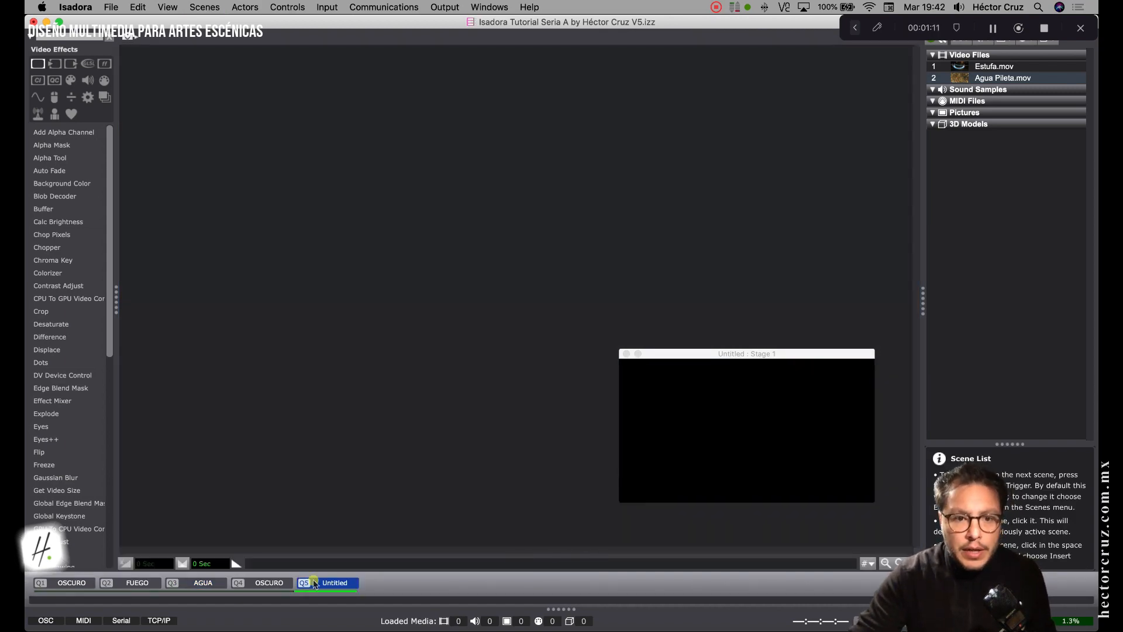
double_click(344, 583)
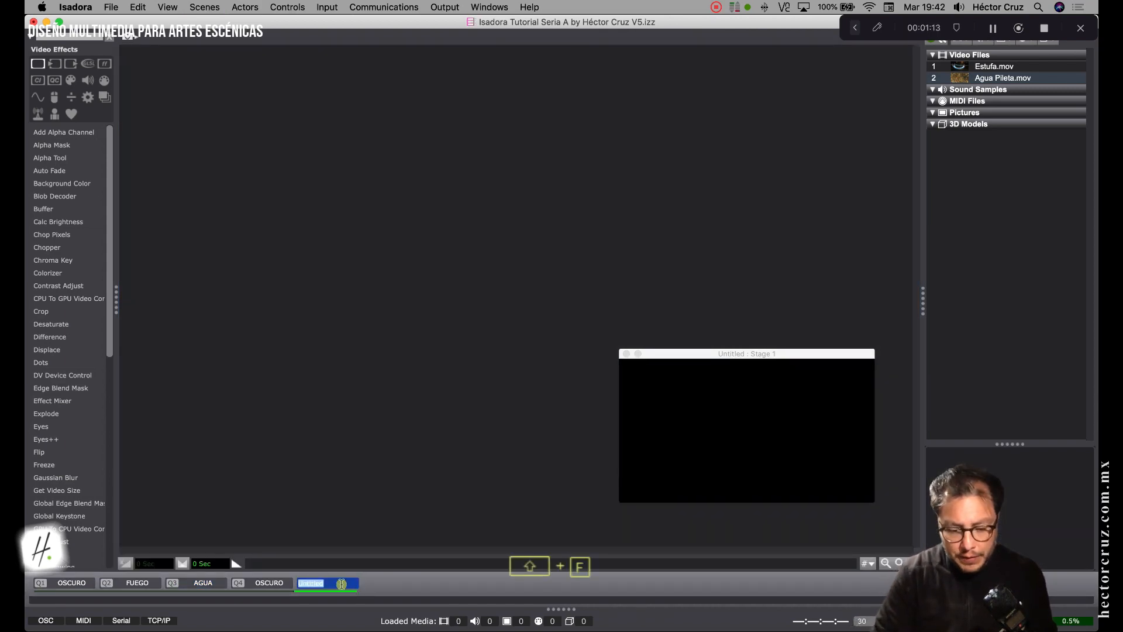
text(FOTO 01)
key(Return)
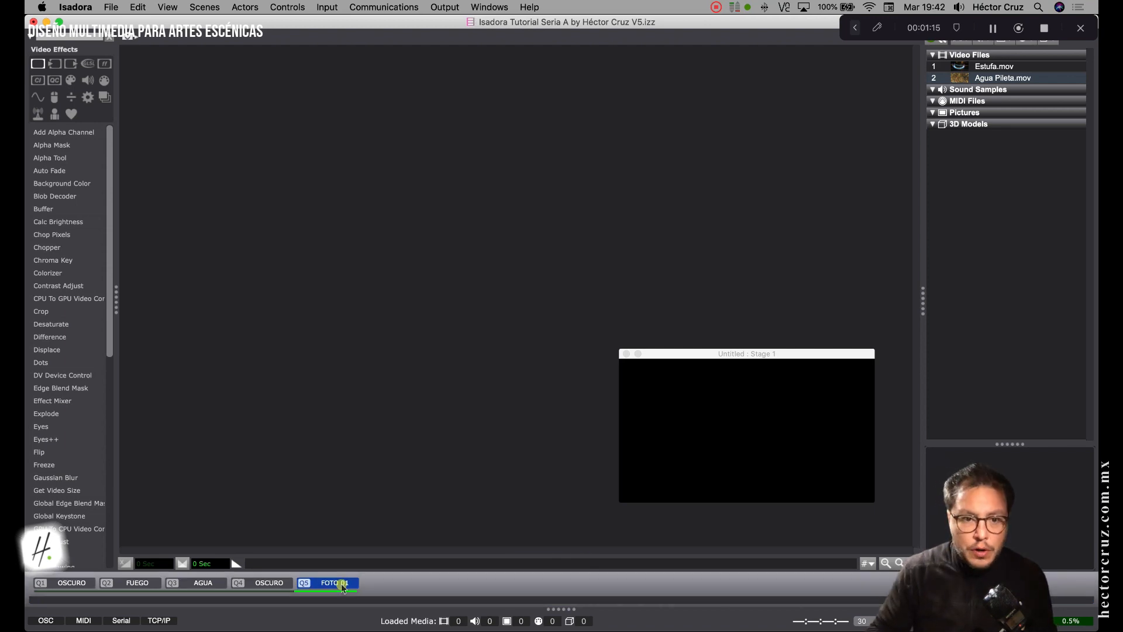
Step: Switch to Finder and open the HIDALGO folder inside FOTOGRAFIAS
click(633, 216)
key(super+Tab)
key(super+Tab)
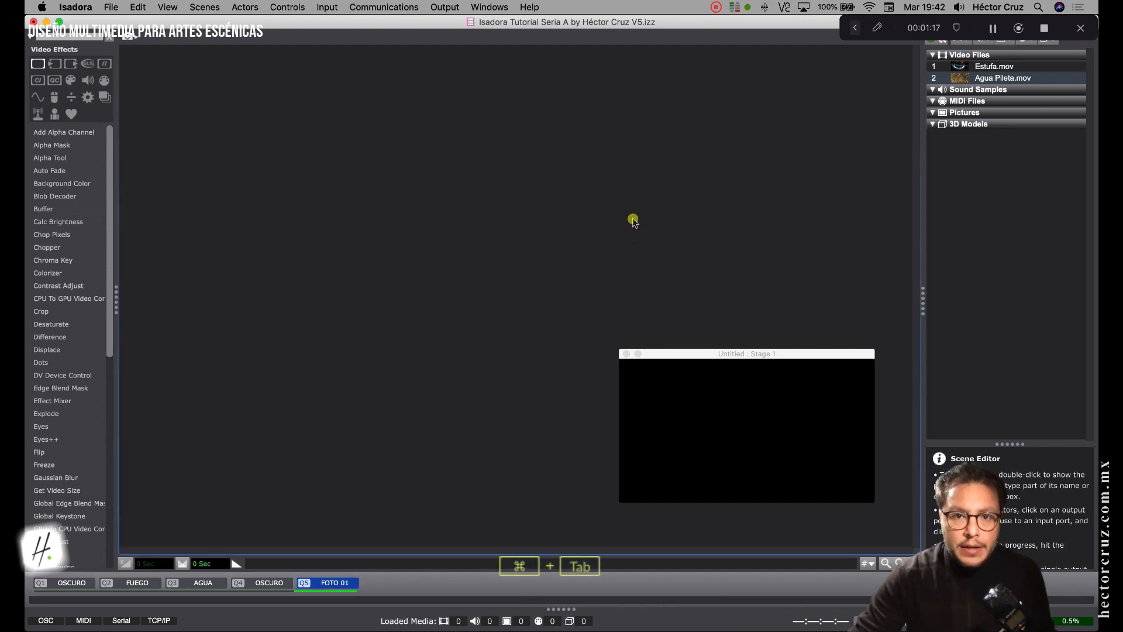
click(762, 219)
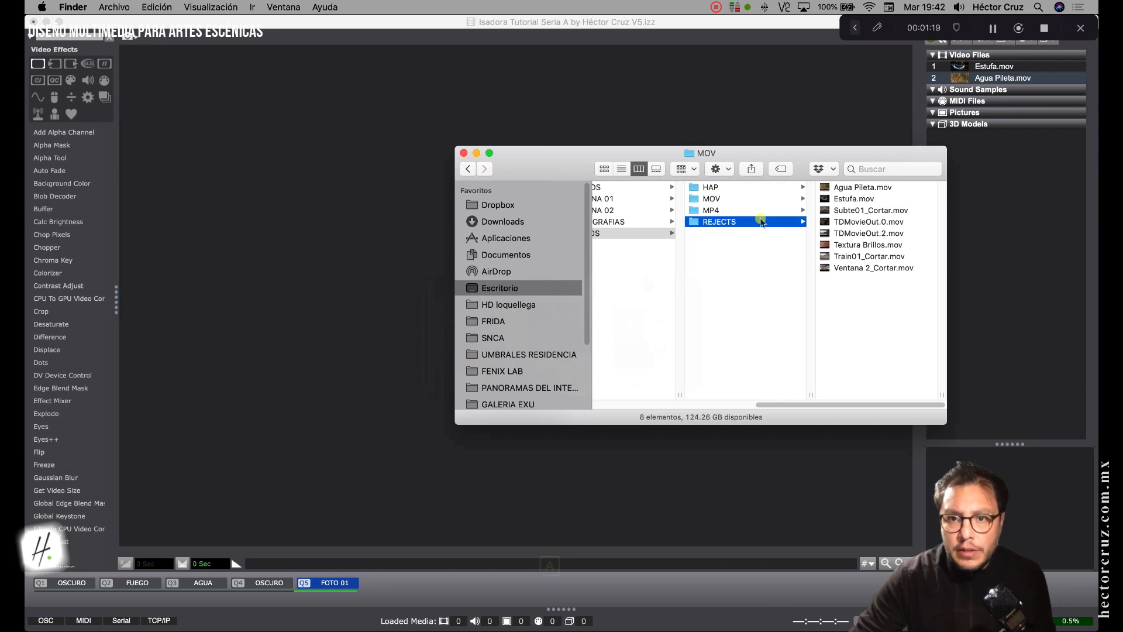
click(653, 211)
click(651, 220)
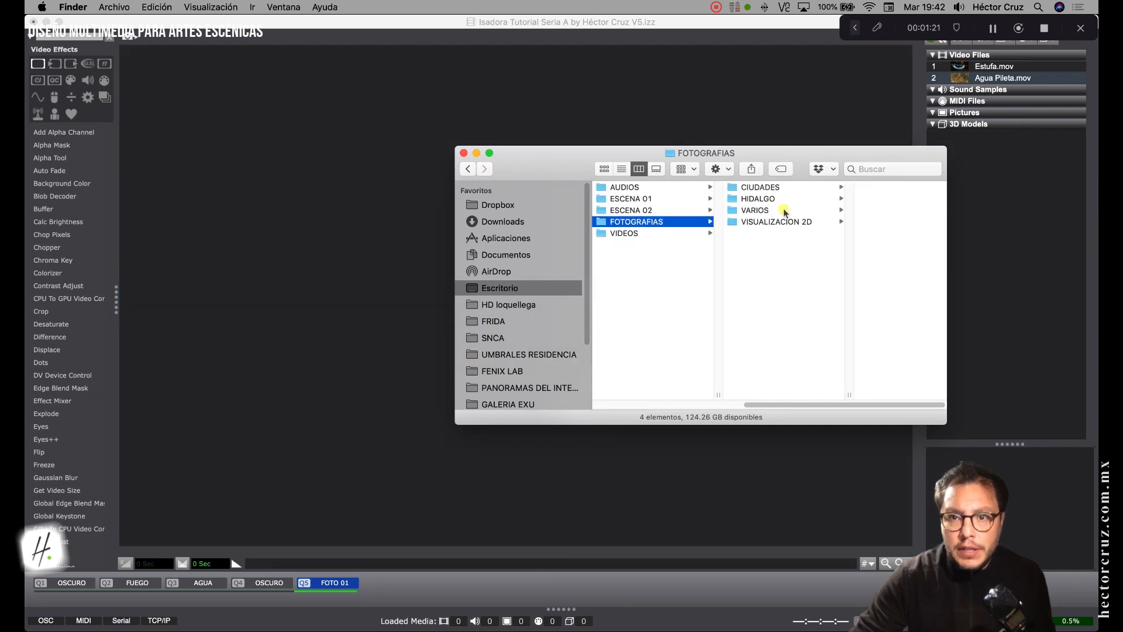
click(768, 210)
key(Up)
Step: Preview several HIDALGO photos and place the one ending in 230002.jpg in the FOTO 01 scene with its Picture Player and Projector actors
click(852, 222)
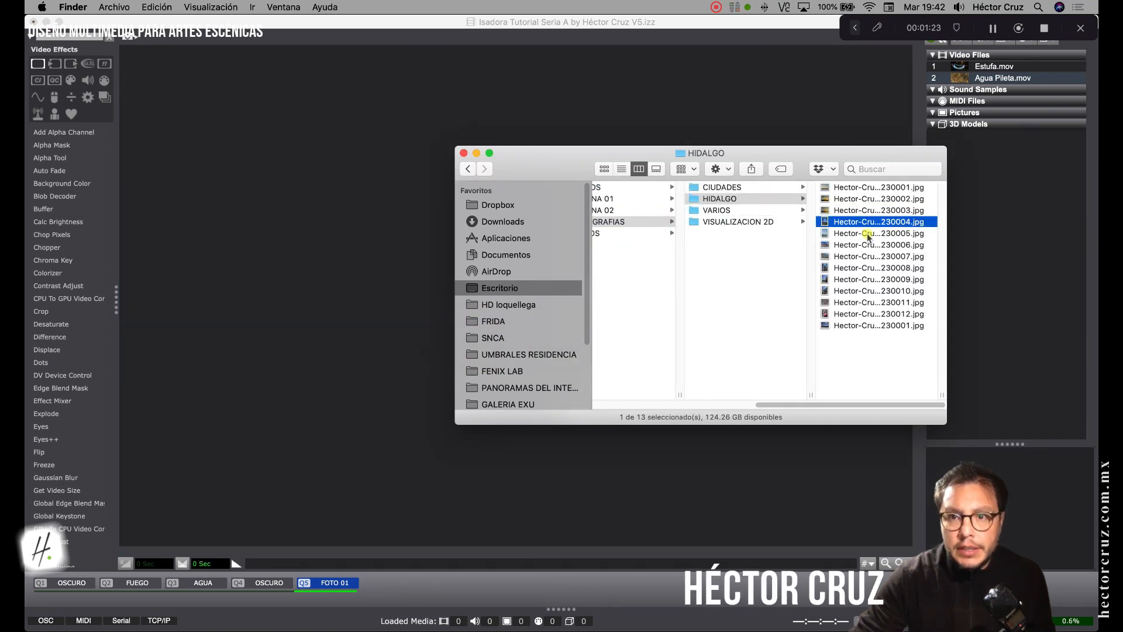
click(747, 245)
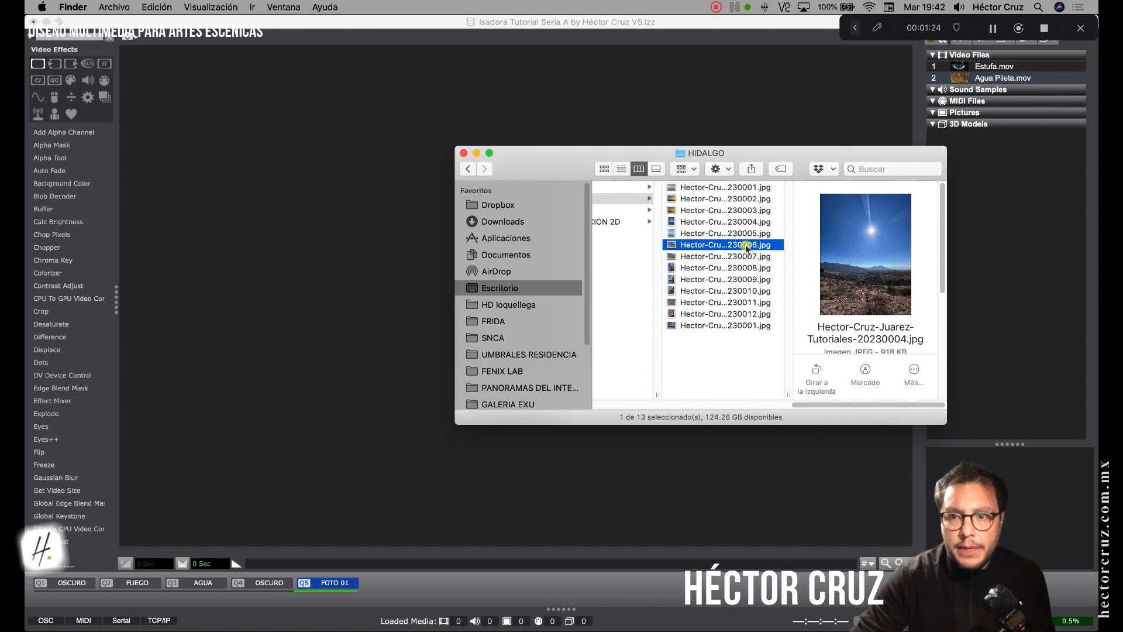
click(706, 187)
click(672, 199)
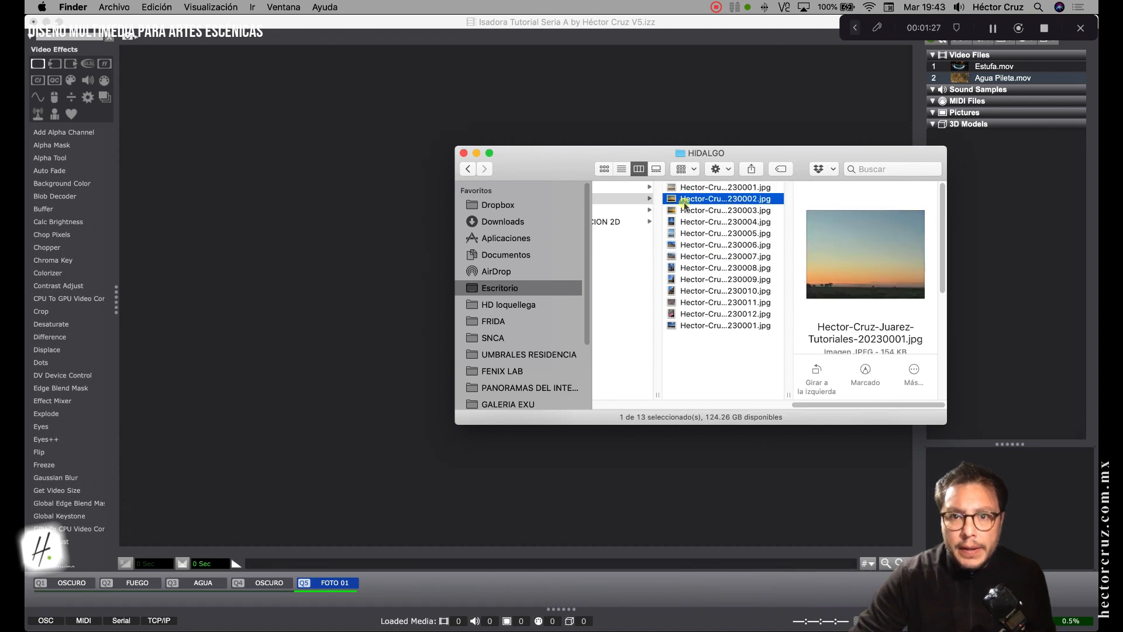
drag(672, 199, 316, 233)
click(340, 163)
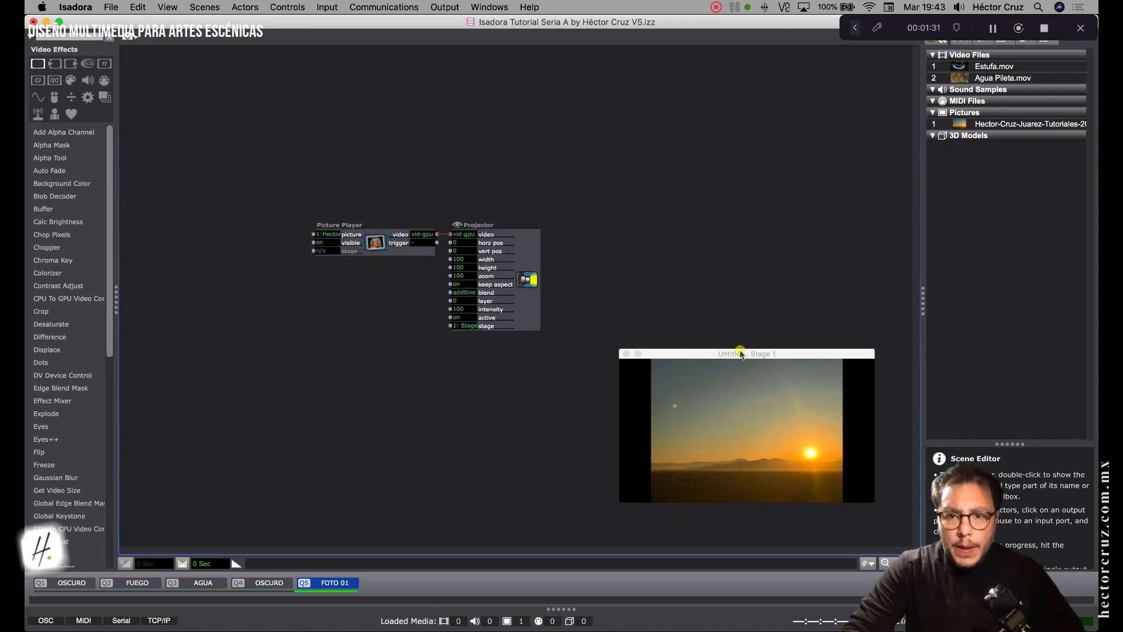
Step: Set the default preview size to 40 percent of actual in Stage Setup and position the Stage 1 preview beside the Projector actor
drag(740, 354, 731, 191)
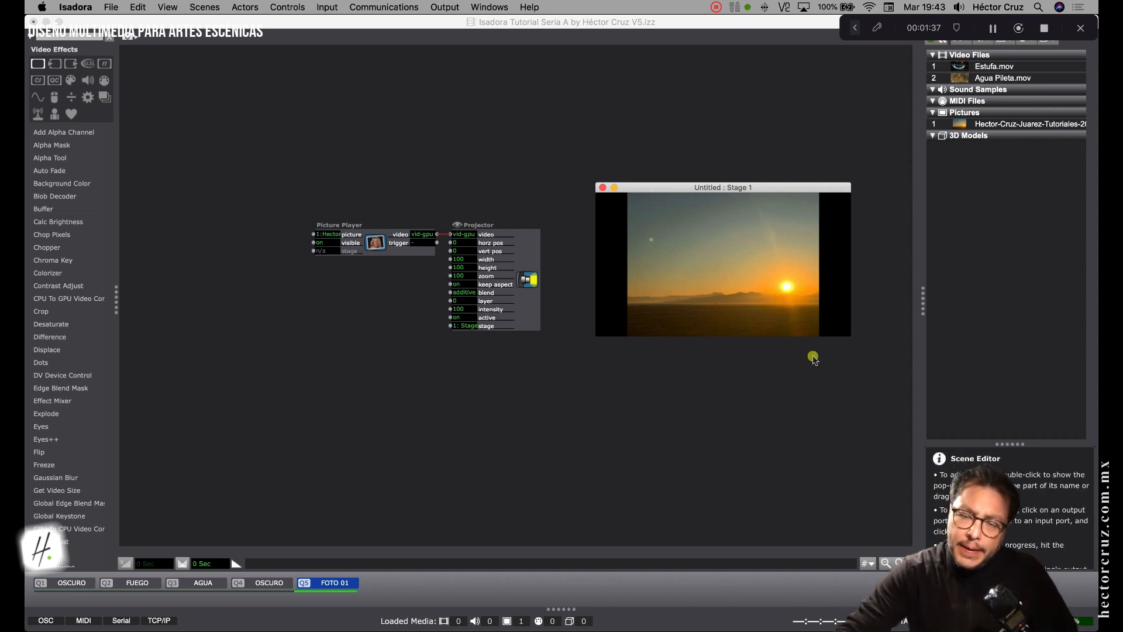
drag(748, 186, 762, 186)
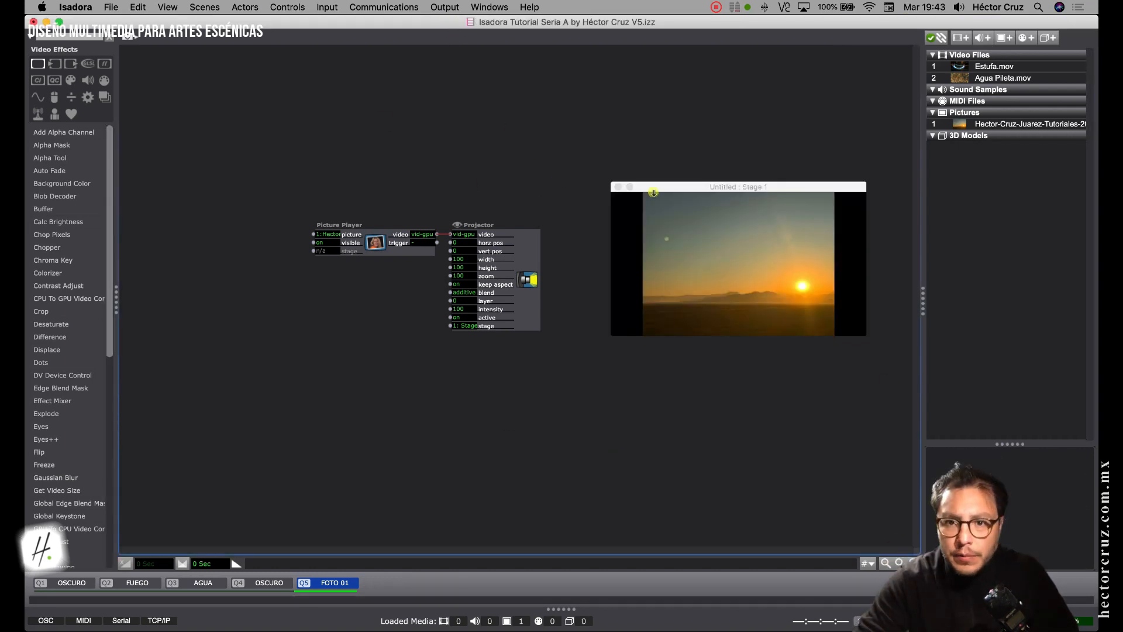
click(451, 7)
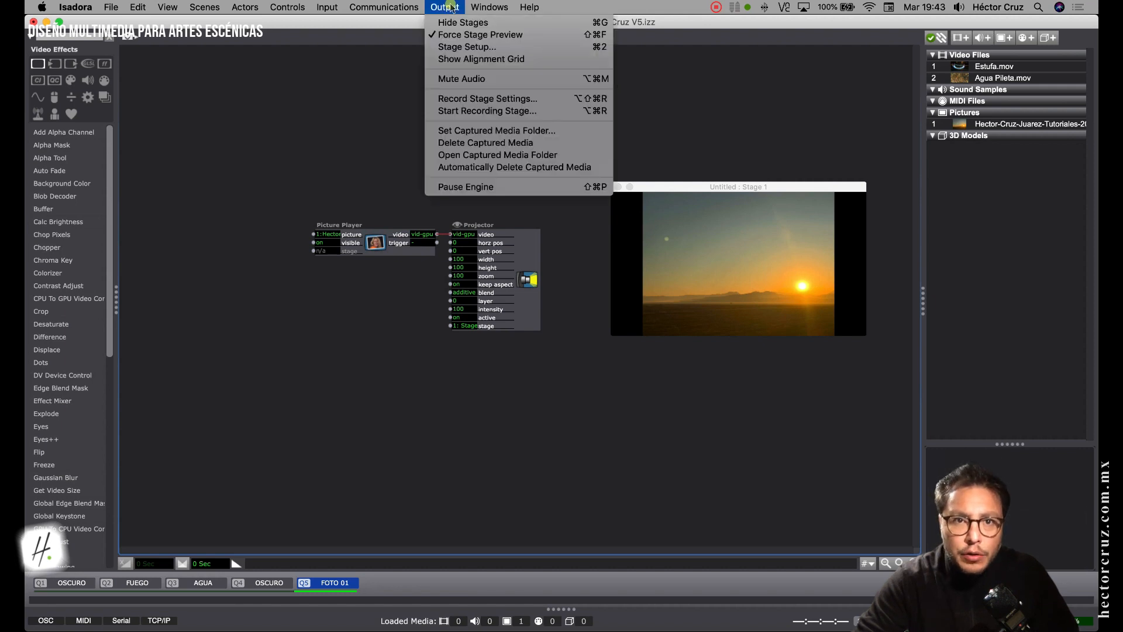
click(457, 48)
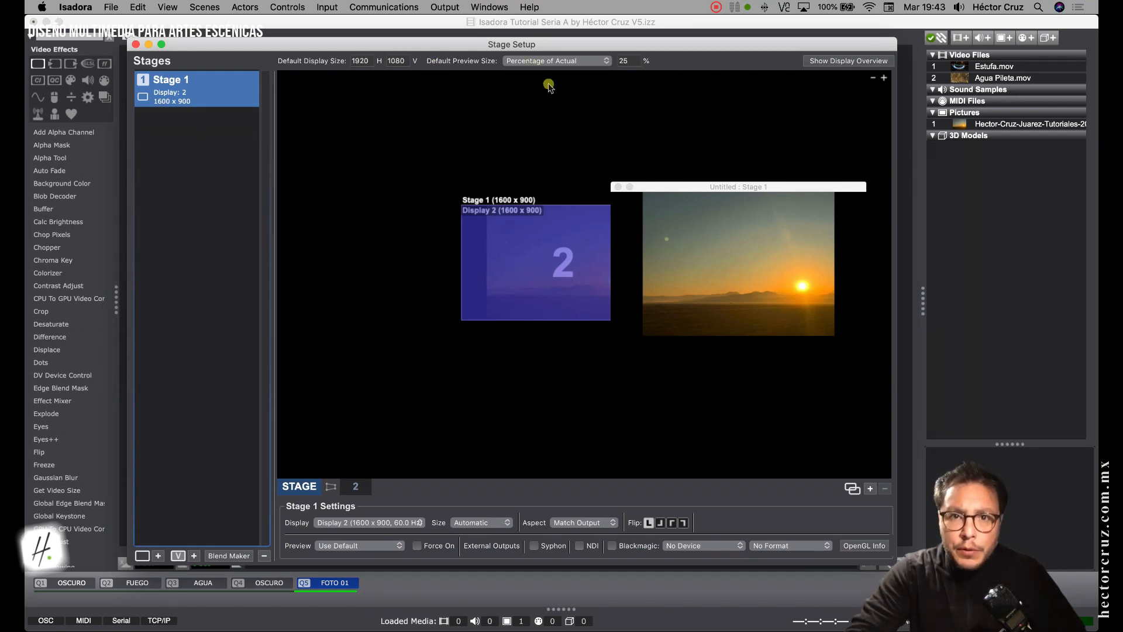
click(632, 62)
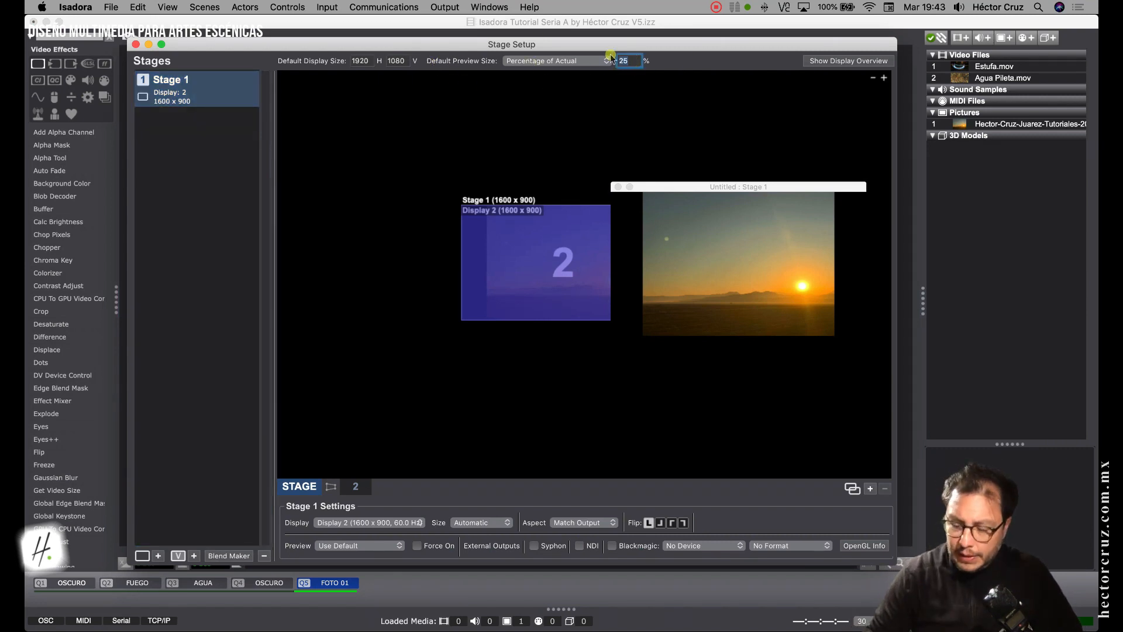
text(40)
key(Return)
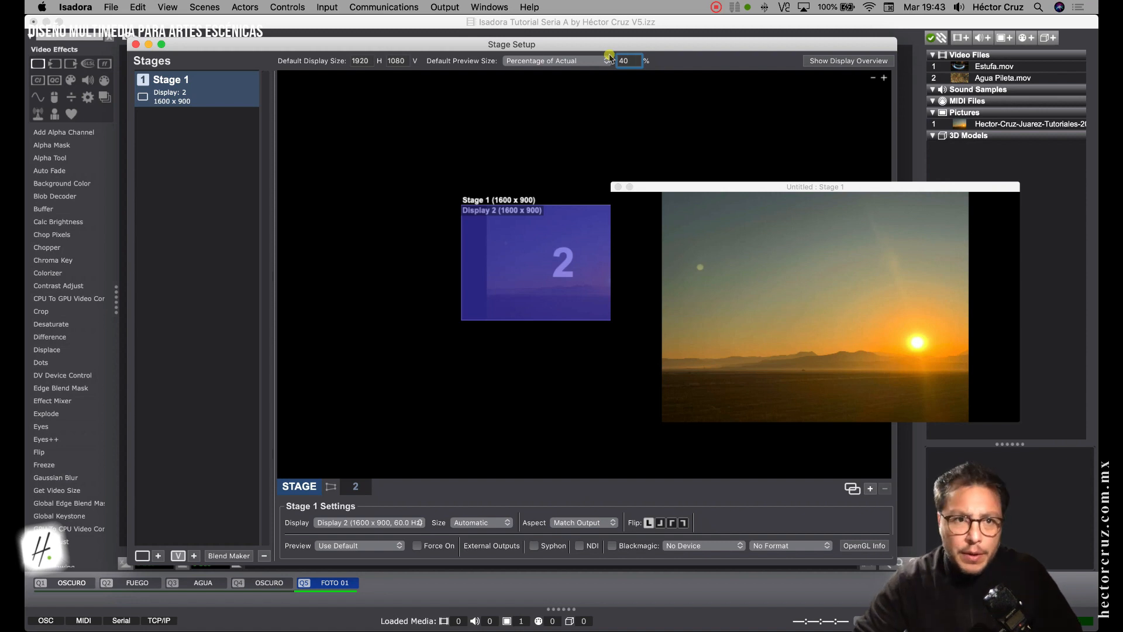
click(135, 44)
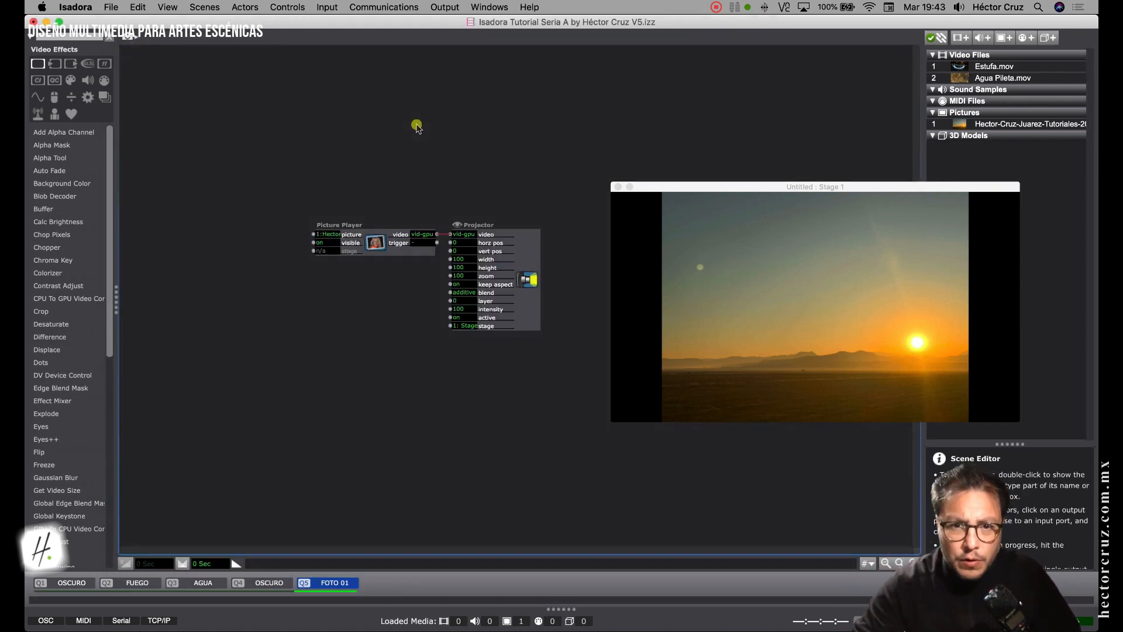
drag(703, 186, 730, 178)
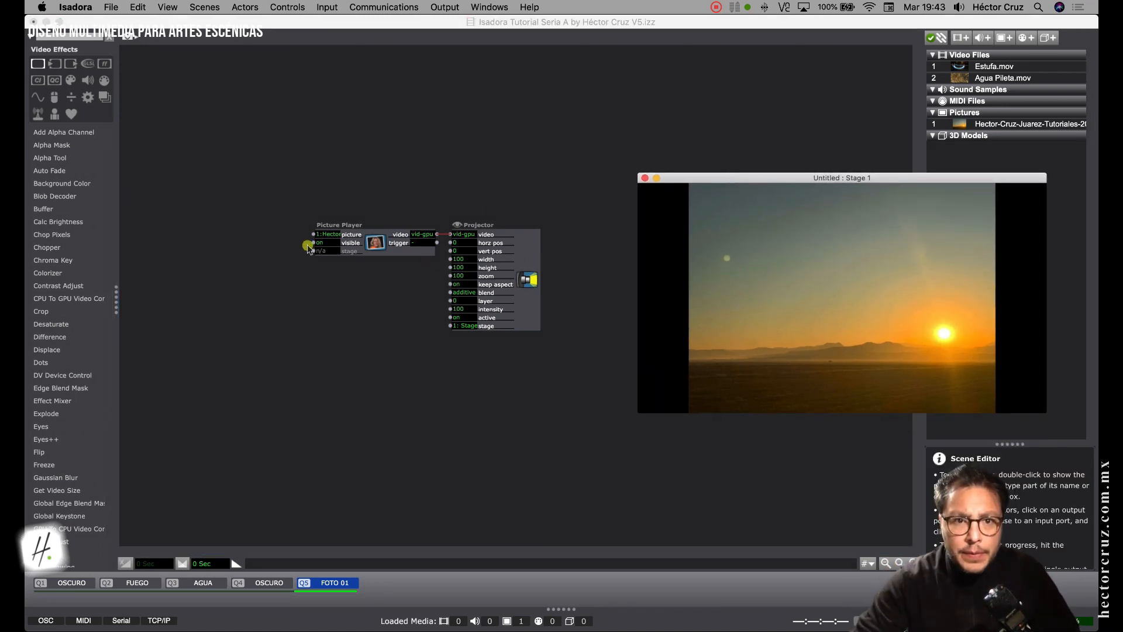
Step: Move the Picture Player away from its Projector in FOTO 01, and the Projector away from the Movie Player in the AGUA scene
drag(385, 244, 261, 246)
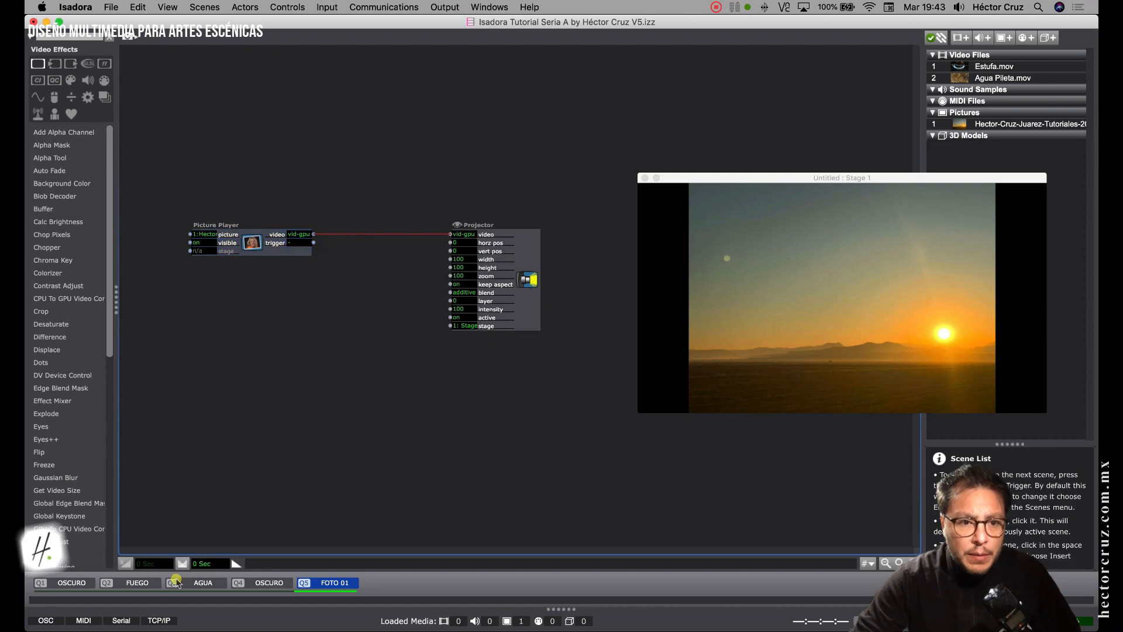
click(195, 583)
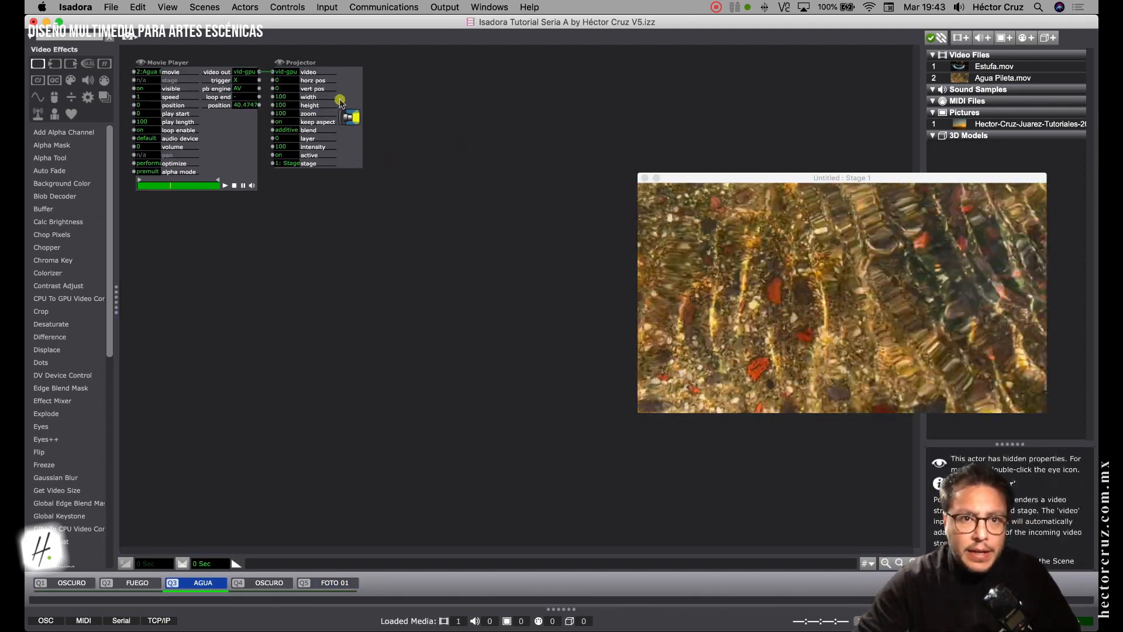
drag(319, 146, 474, 146)
click(228, 146)
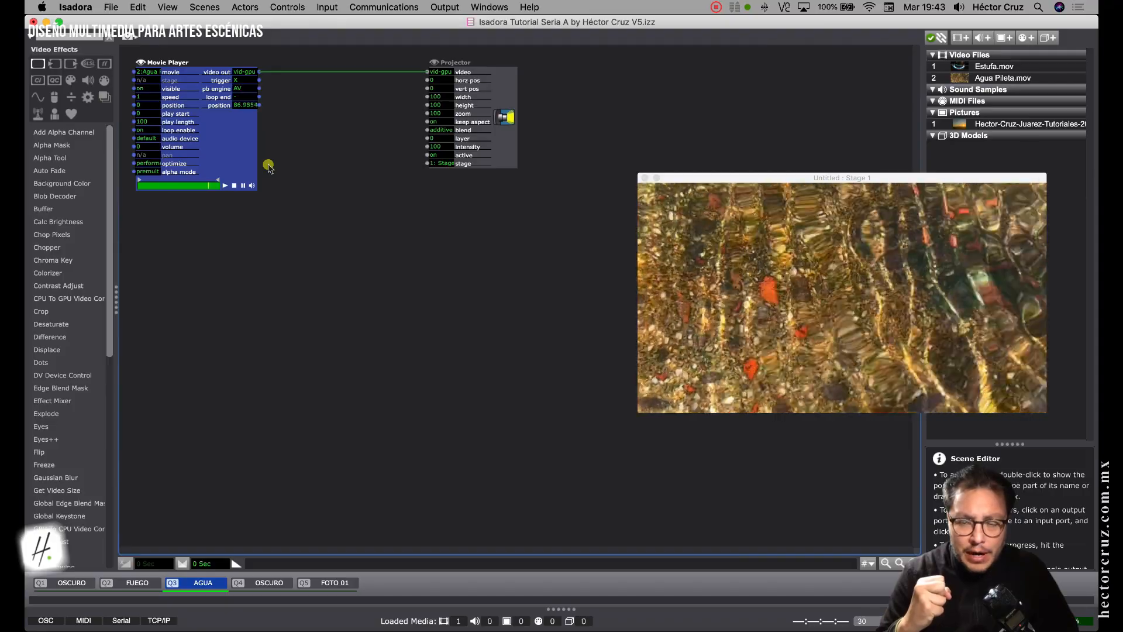
click(500, 149)
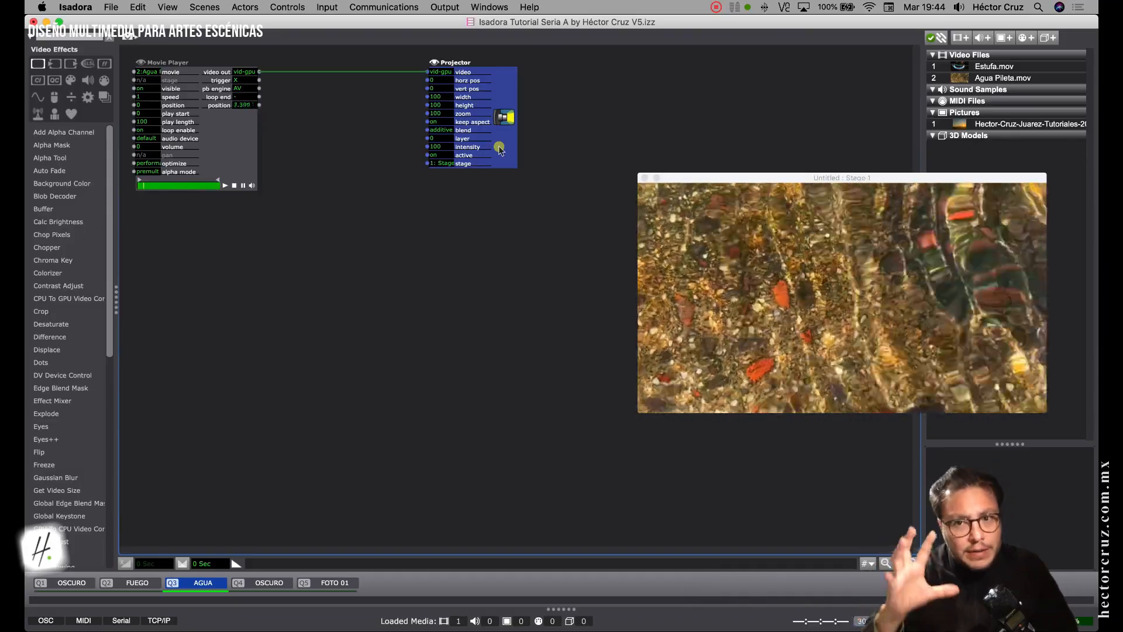
Step: Return to the FOTO 01 scene, move the Projector farther from the Picture Player, and place the stage preview below it
click(338, 582)
click(211, 89)
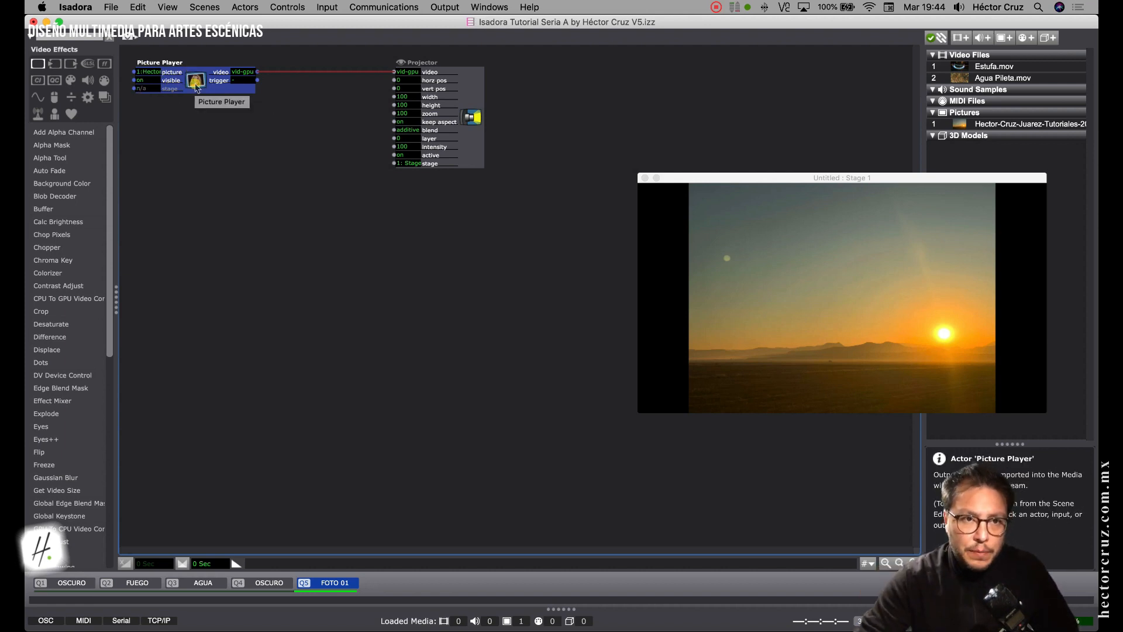
click(477, 96)
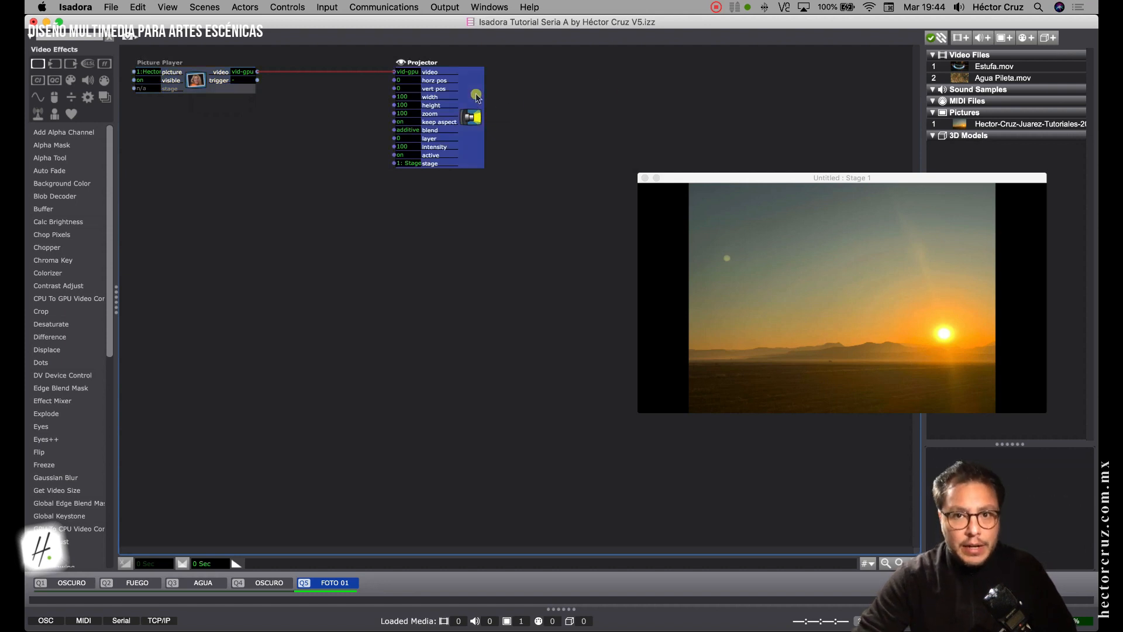
click(547, 68)
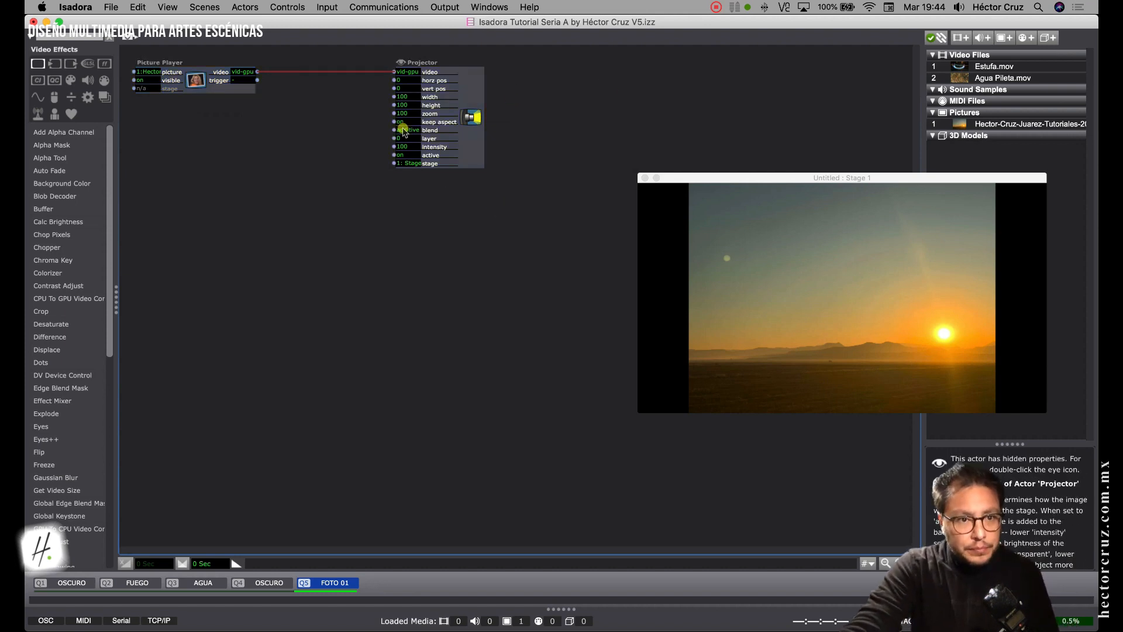
drag(473, 96, 734, 96)
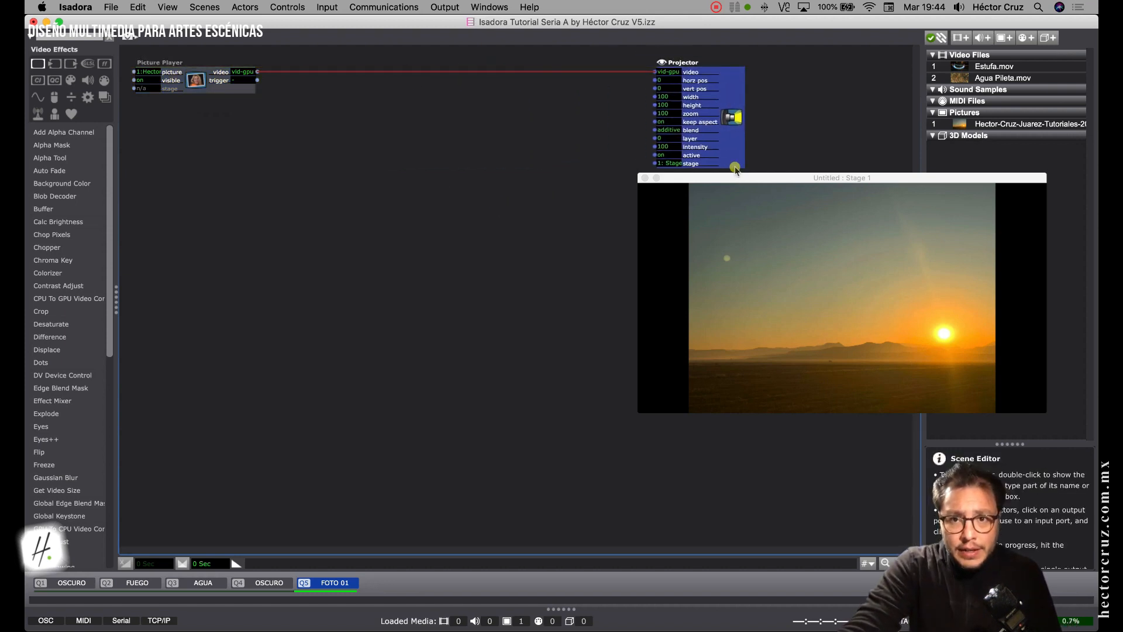
drag(737, 182, 761, 232)
click(409, 286)
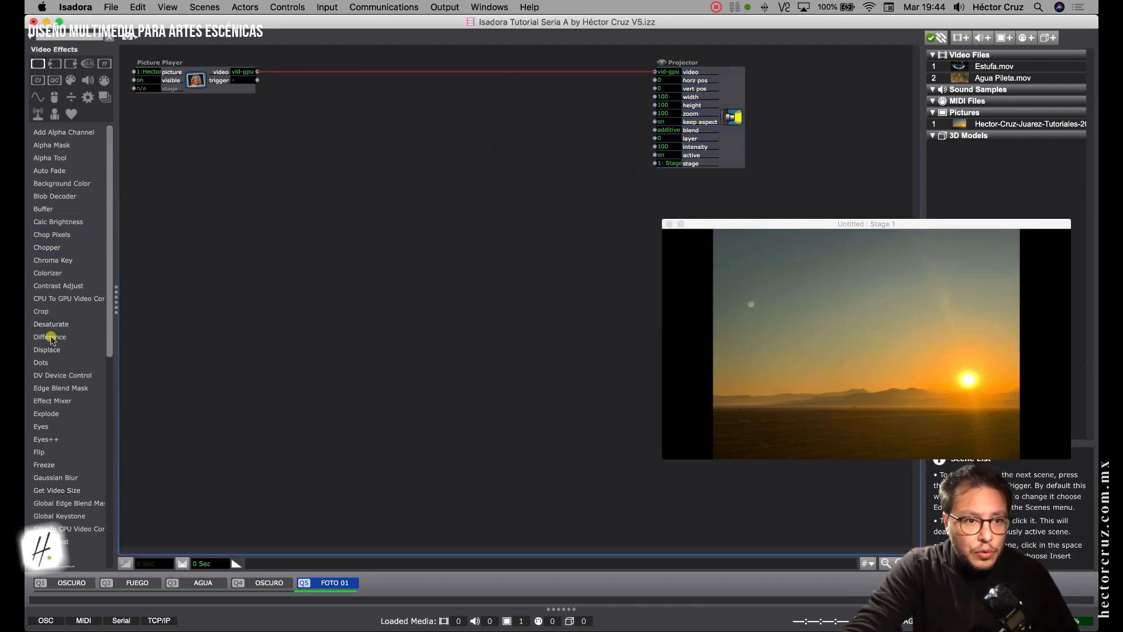
Step: Add an HSL Adjust actor to the FOTO 01 scene and insert it into the link between the Picture Player and the Projector
double_click(386, 234)
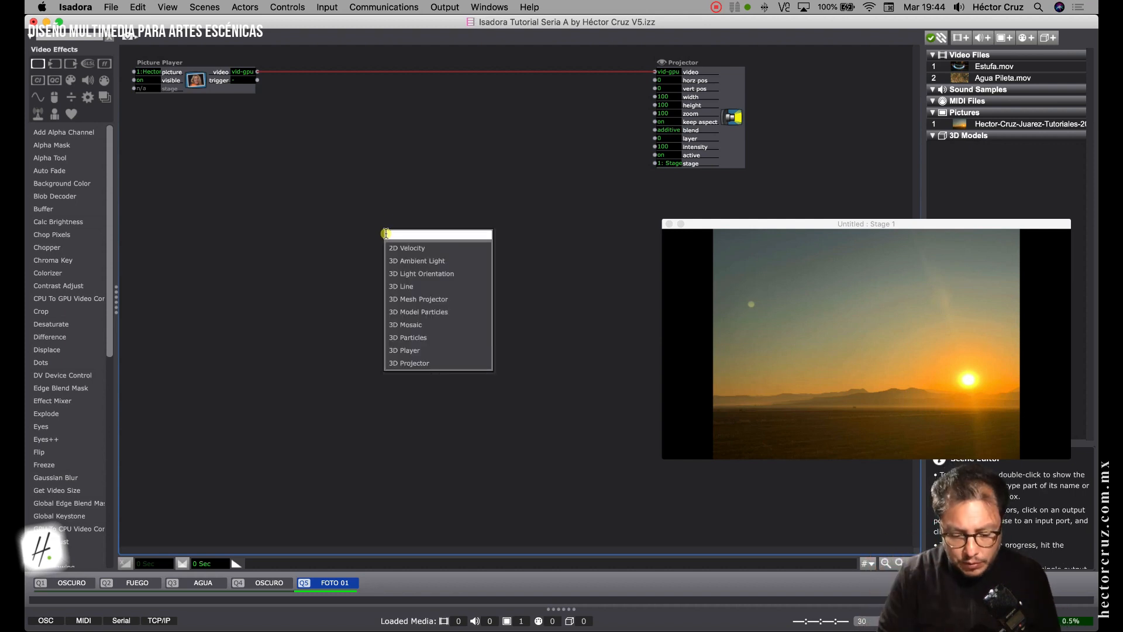
text(hsl)
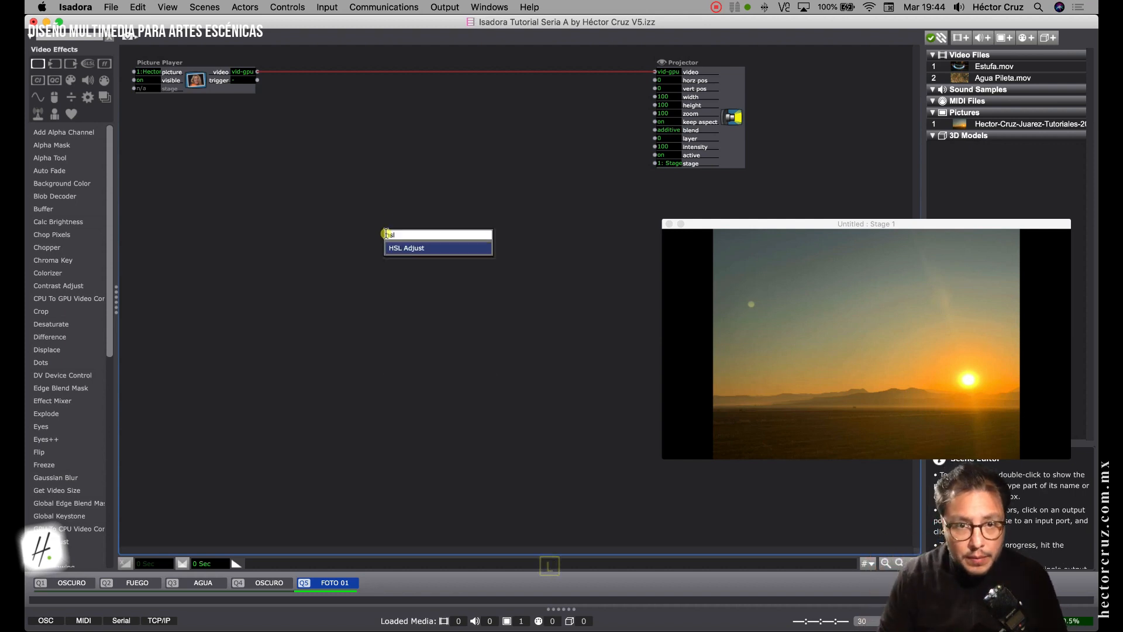
key(Return)
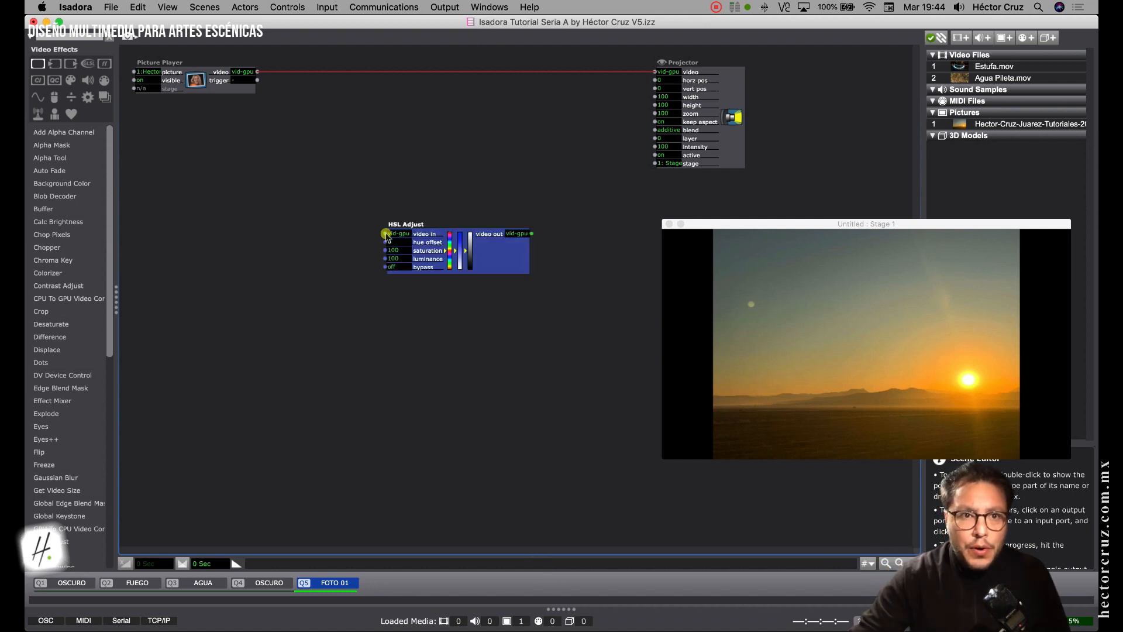
drag(501, 266, 473, 153)
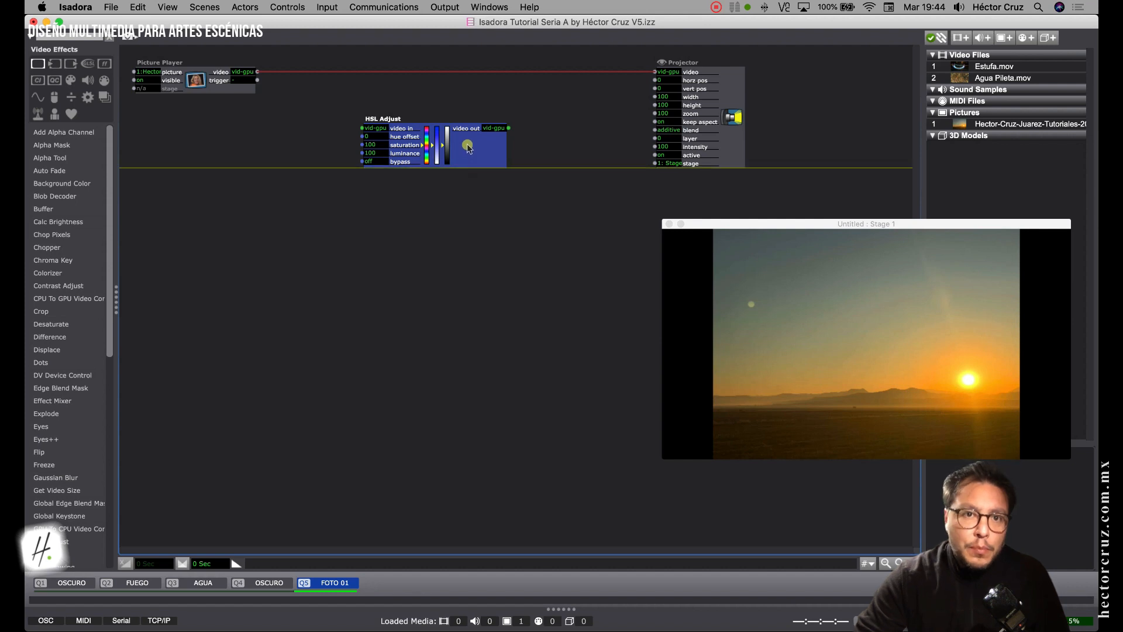
drag(468, 150, 474, 91)
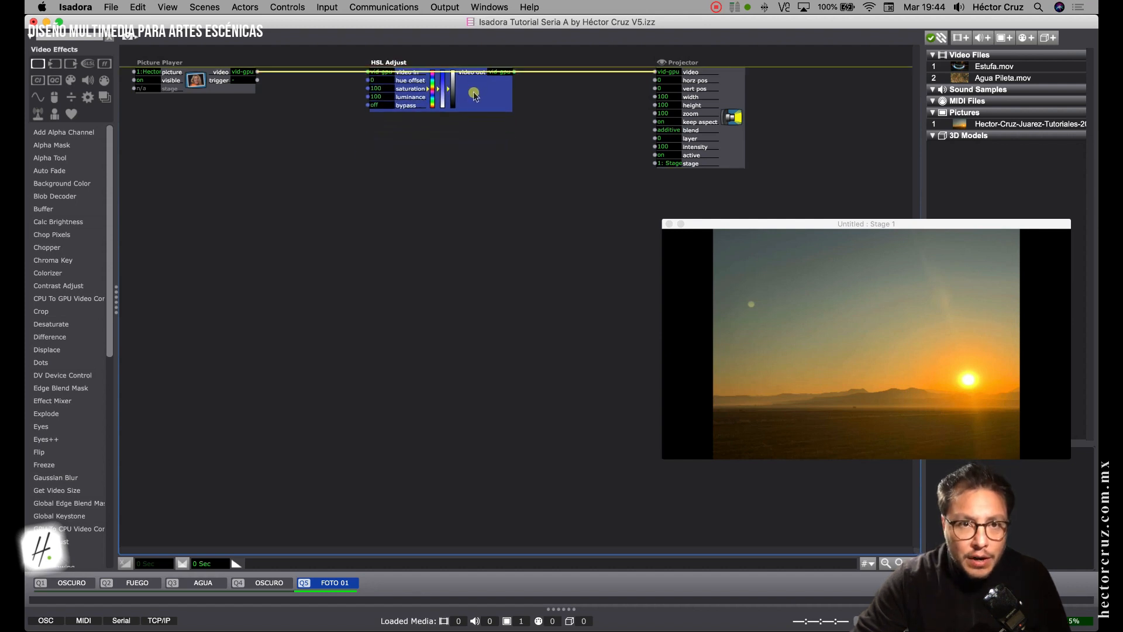
mouse_move(381, 626)
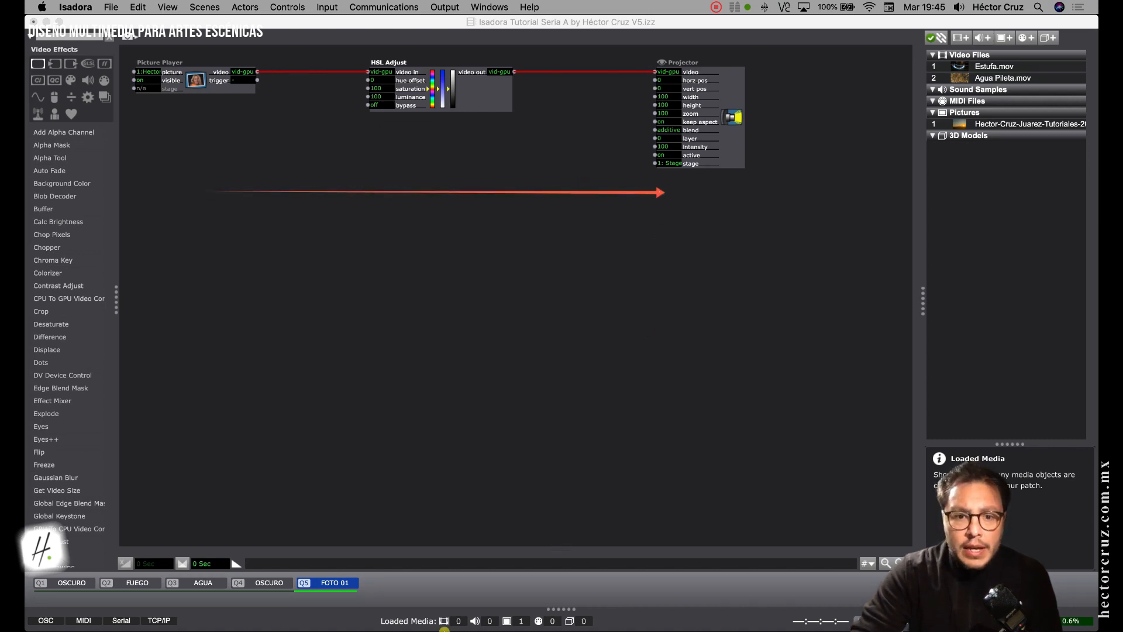
click(364, 89)
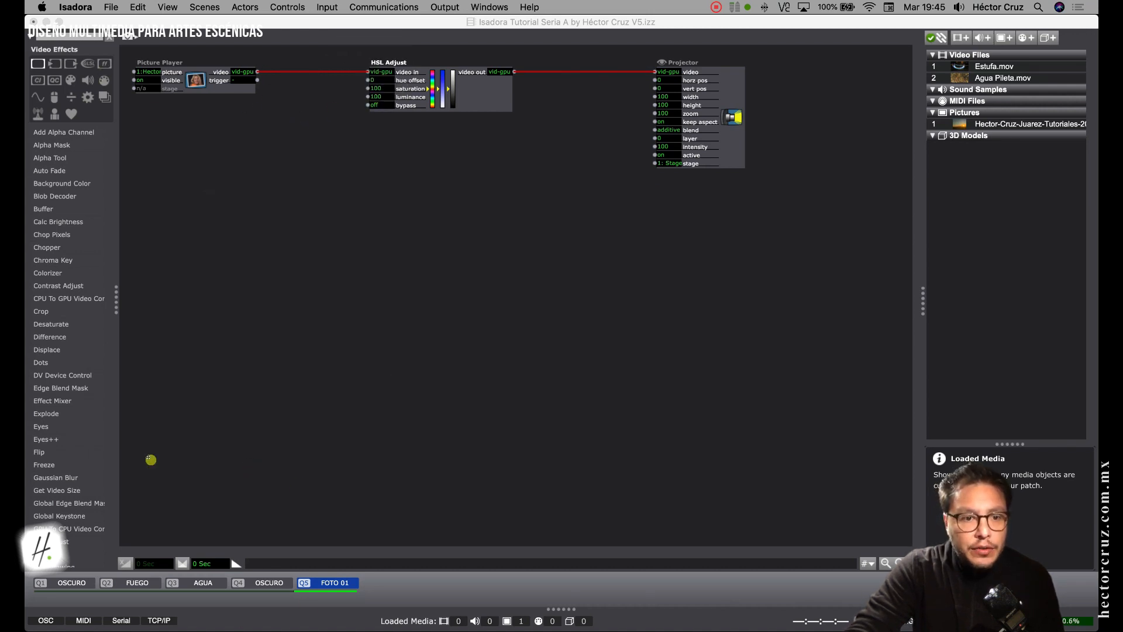
Step: Delete the link between the Picture Player and HSL Adjust and reconnect video to video in, practising this twice
click(354, 74)
mouse_move(350, 74)
key(BackSpace)
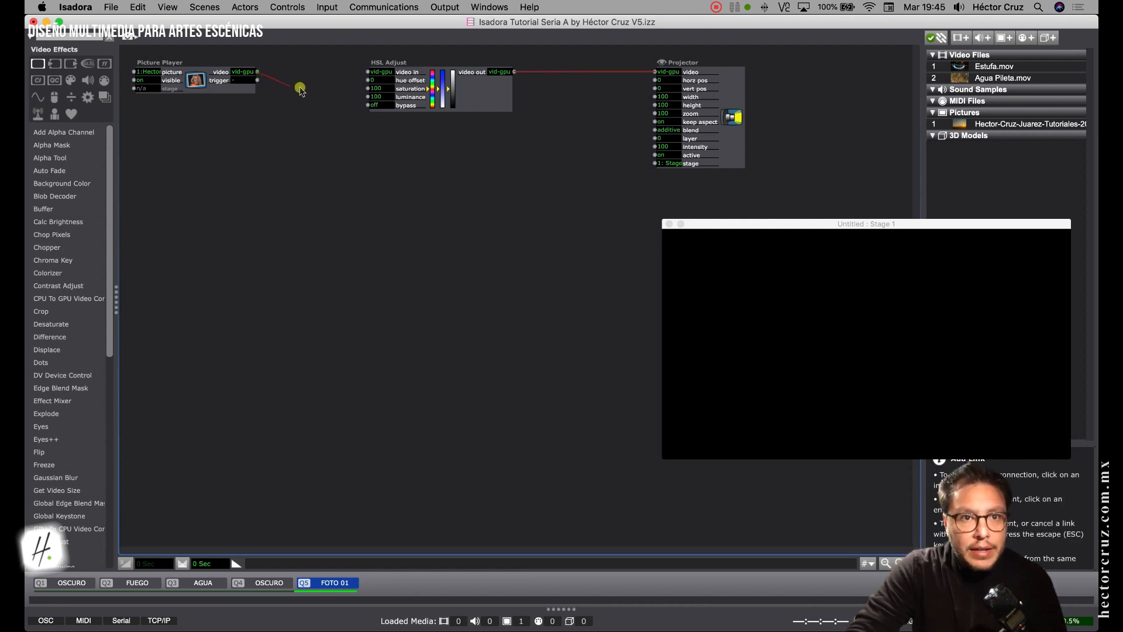
click(262, 72)
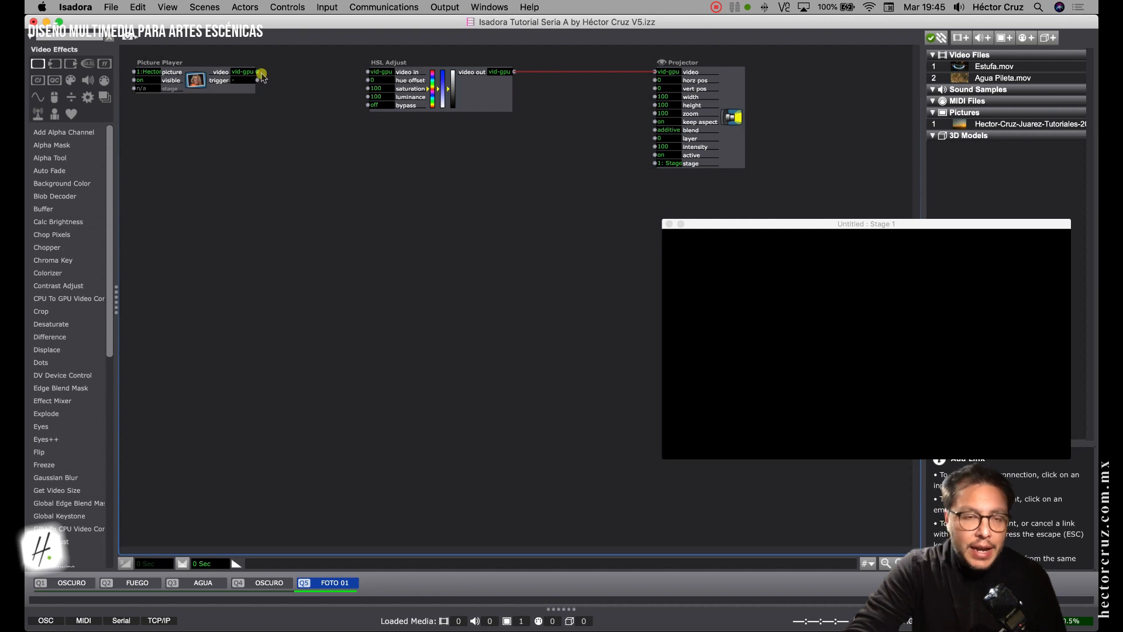
click(363, 89)
click(368, 72)
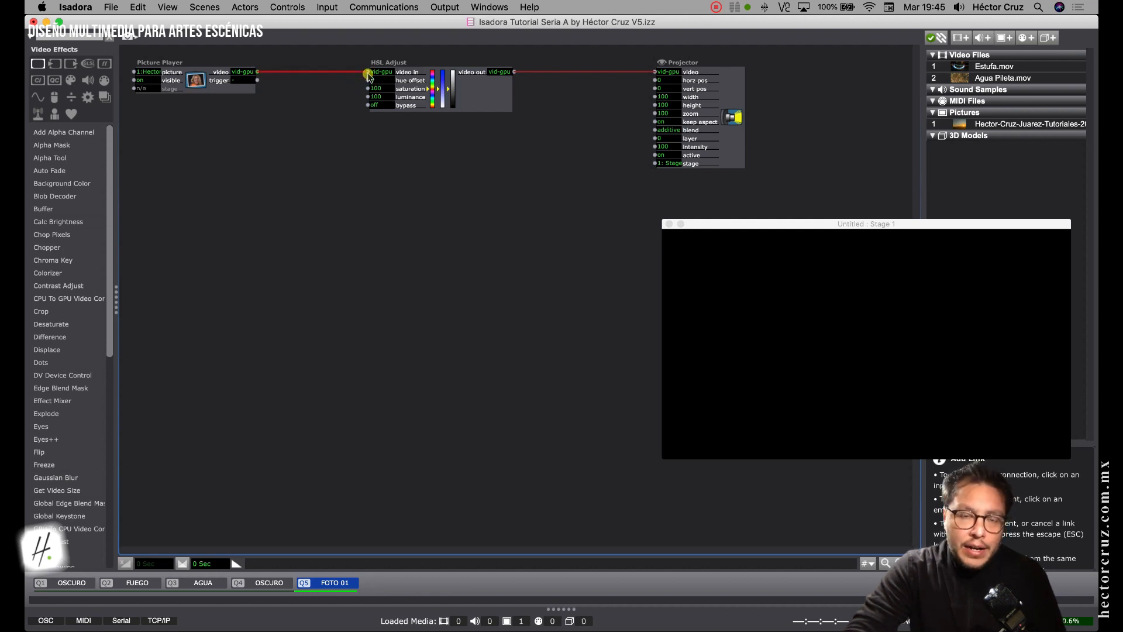
click(368, 73)
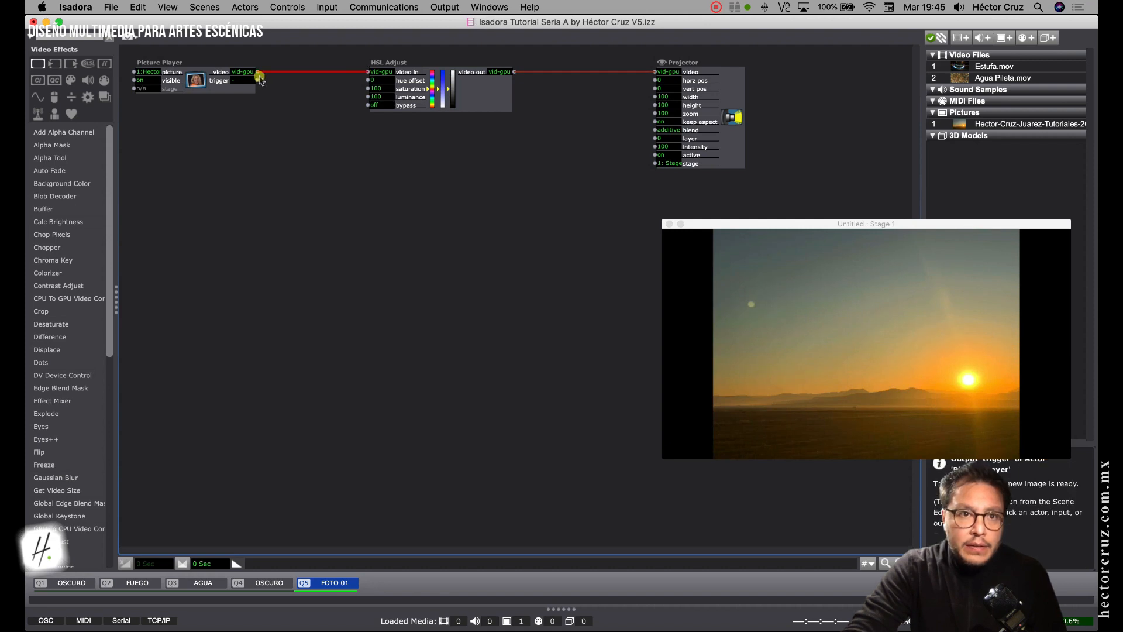
click(347, 73)
key(BackSpace)
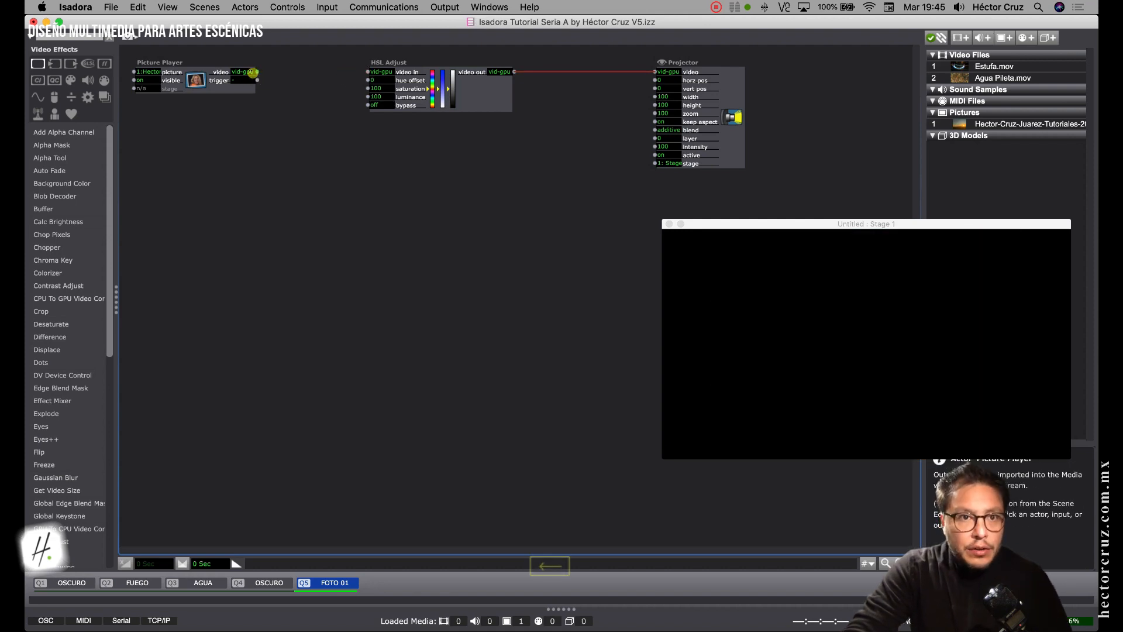
click(257, 72)
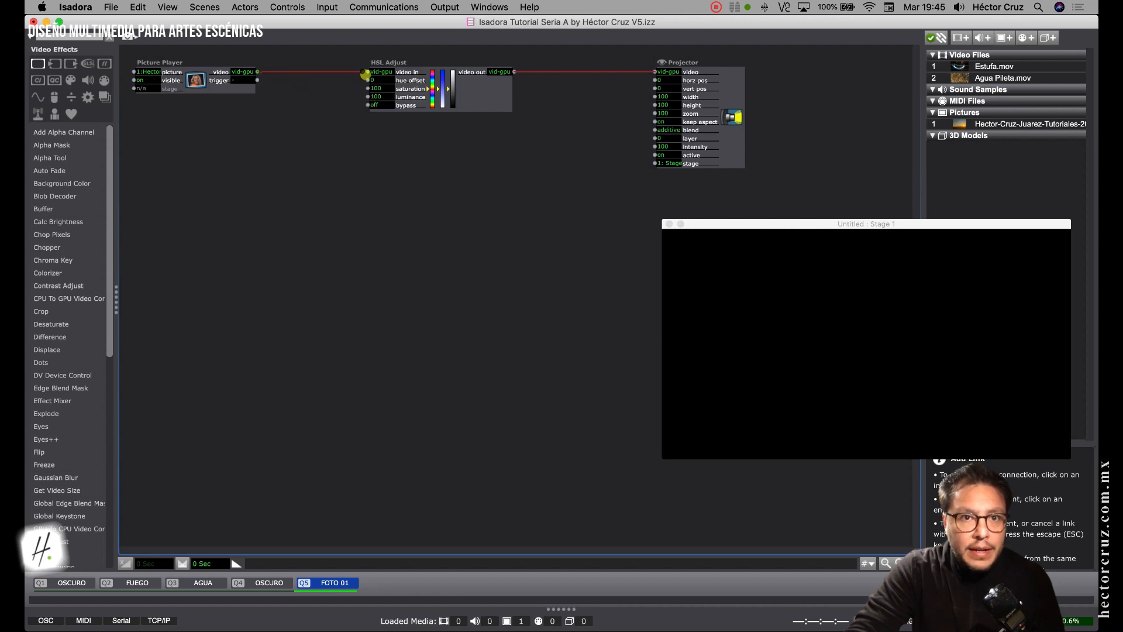
click(366, 72)
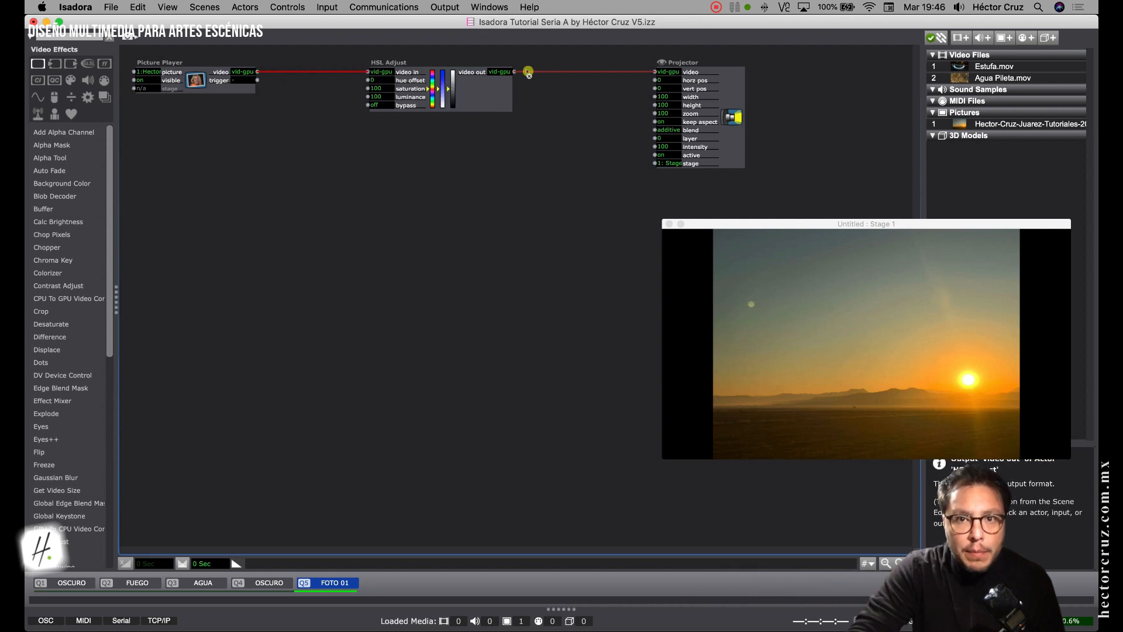
Step: Try out the HSL Adjust actor with saturation 51.9, luminance 116.9 and hue offset 0
click(481, 93)
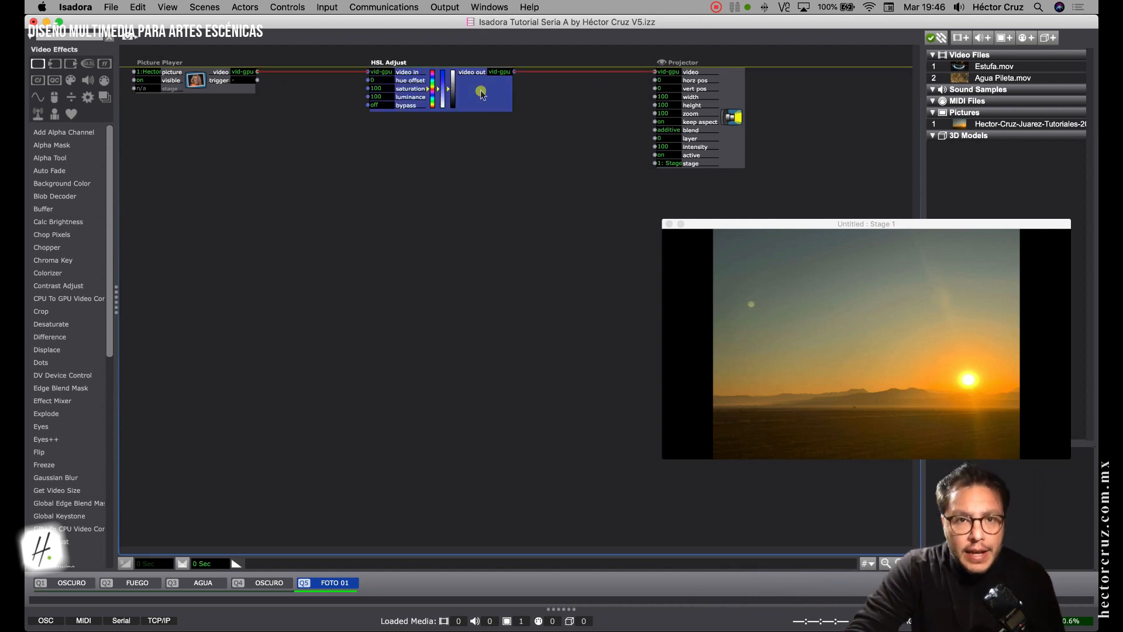
drag(827, 50, 227, 101)
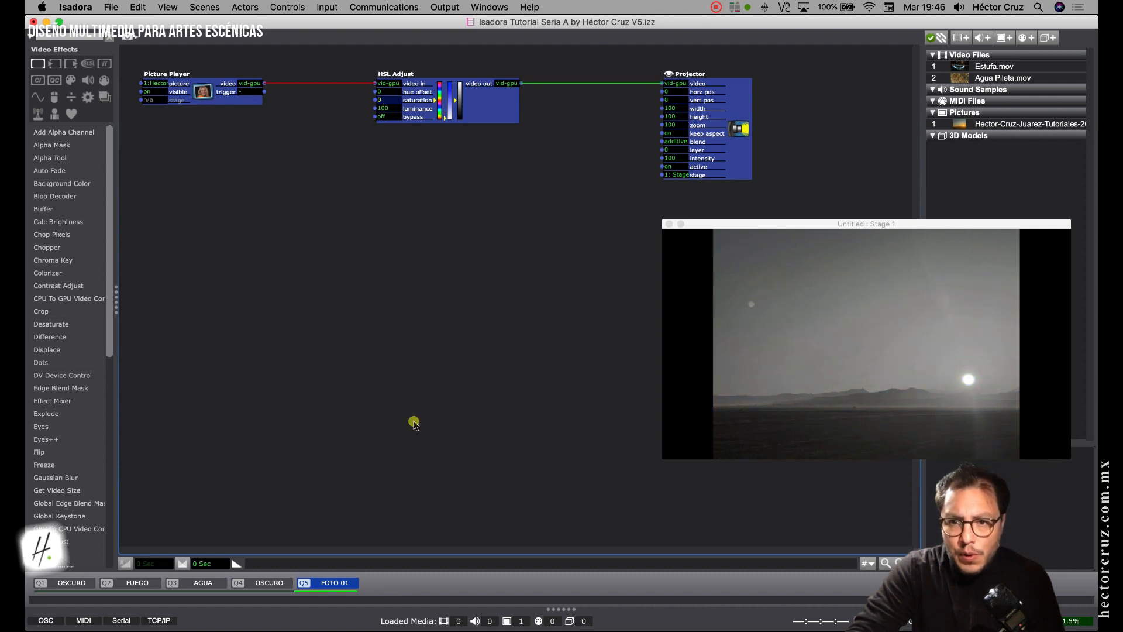
drag(413, 421, 381, 52)
drag(390, 109, 390, 14)
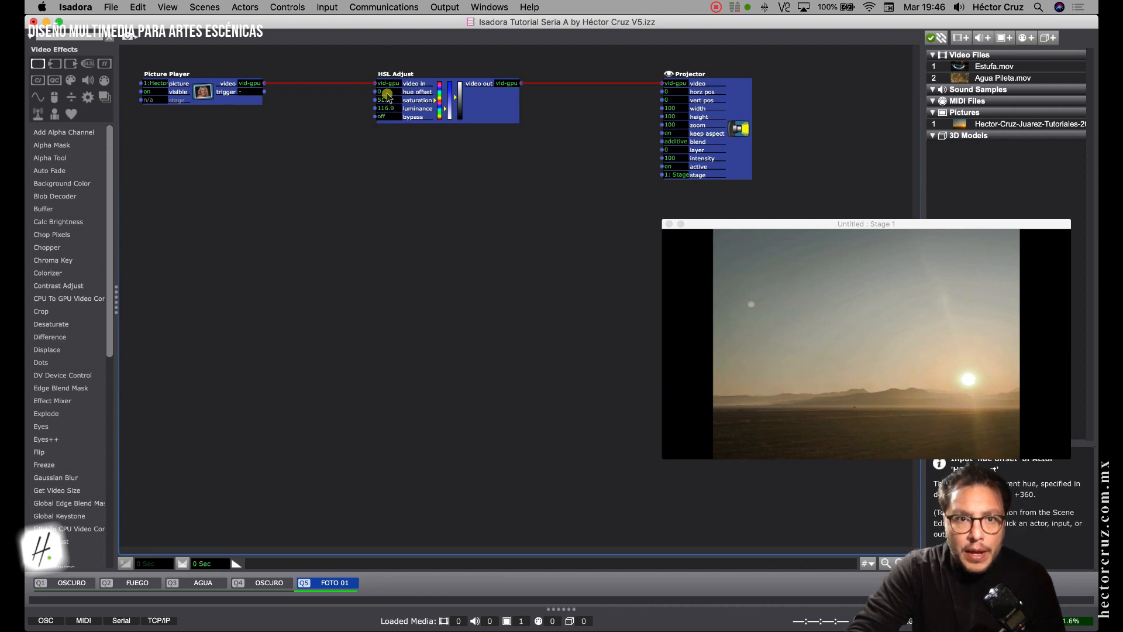
drag(393, 109, 403, 228)
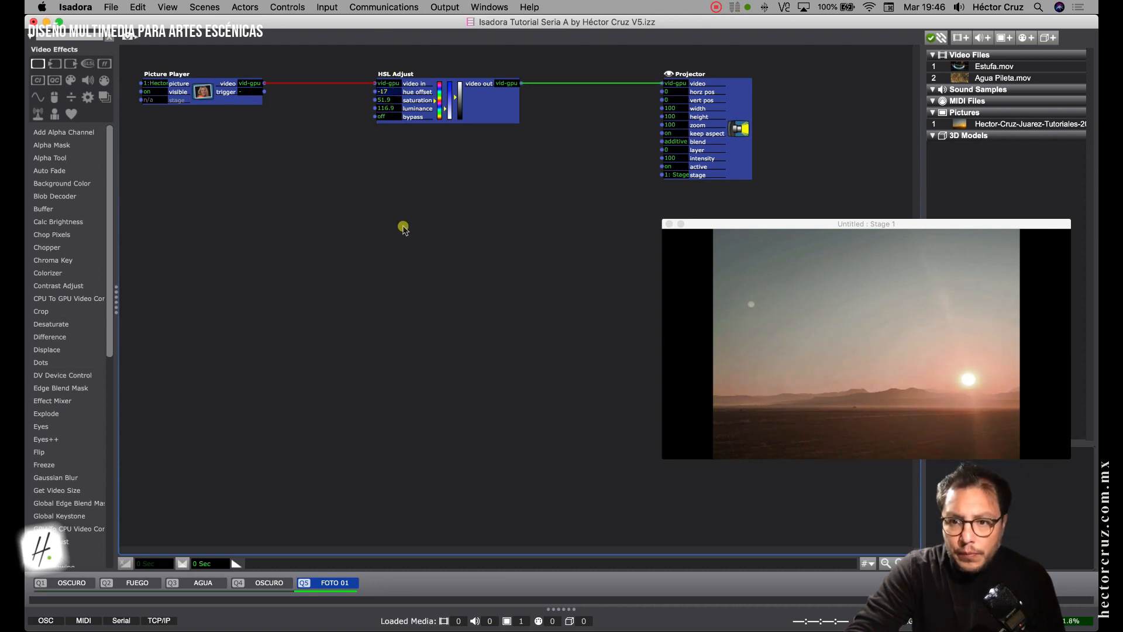
drag(385, 146, 381, 76)
click(390, 93)
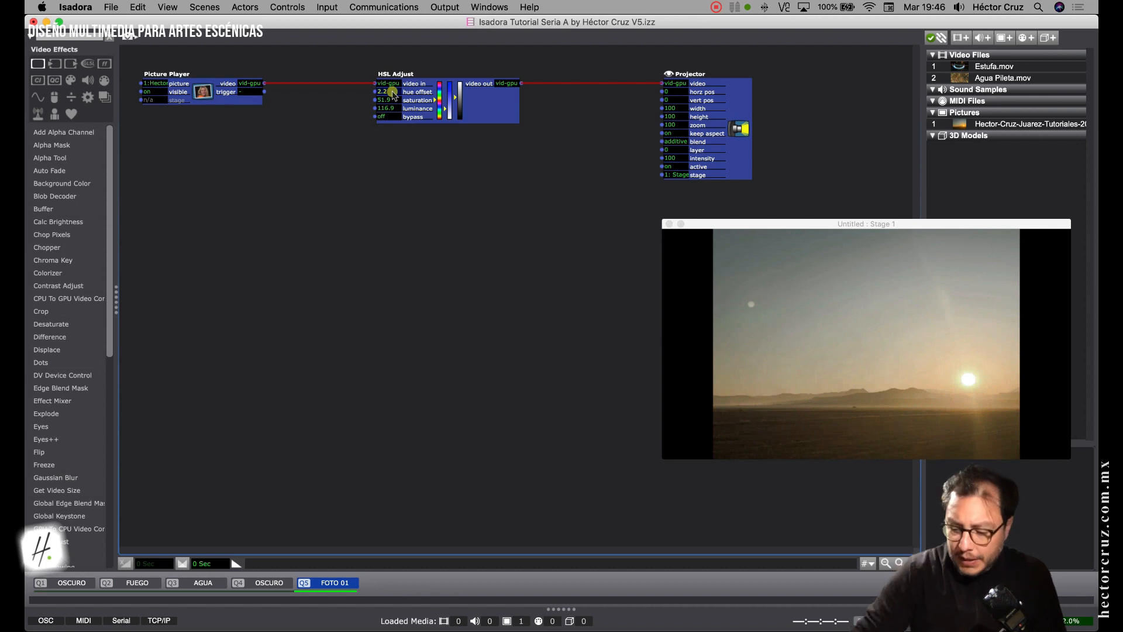
text(0)
key(Return)
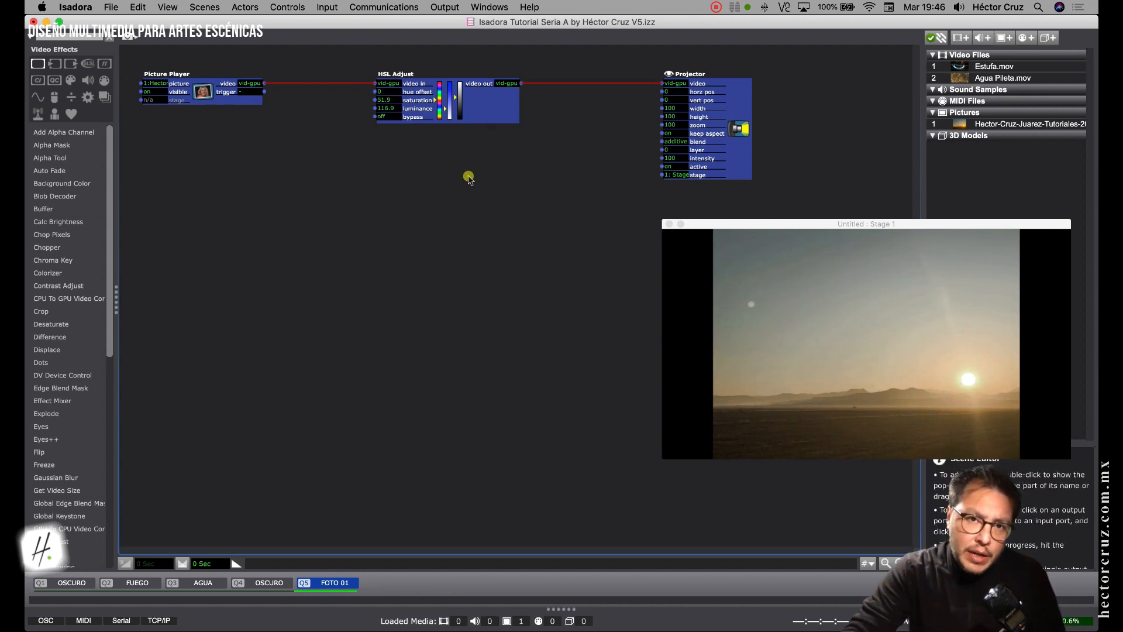
Step: Reset the HSL Adjust actor to its default values and move it slightly closer to the Picture Player
click(483, 120)
right_click(484, 113)
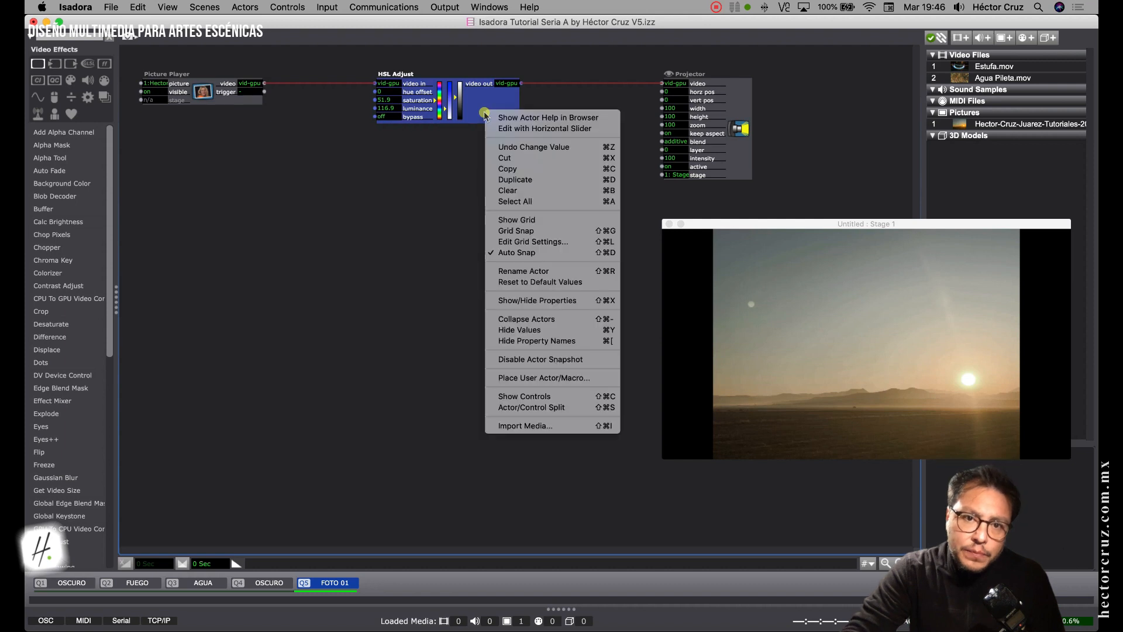
click(524, 282)
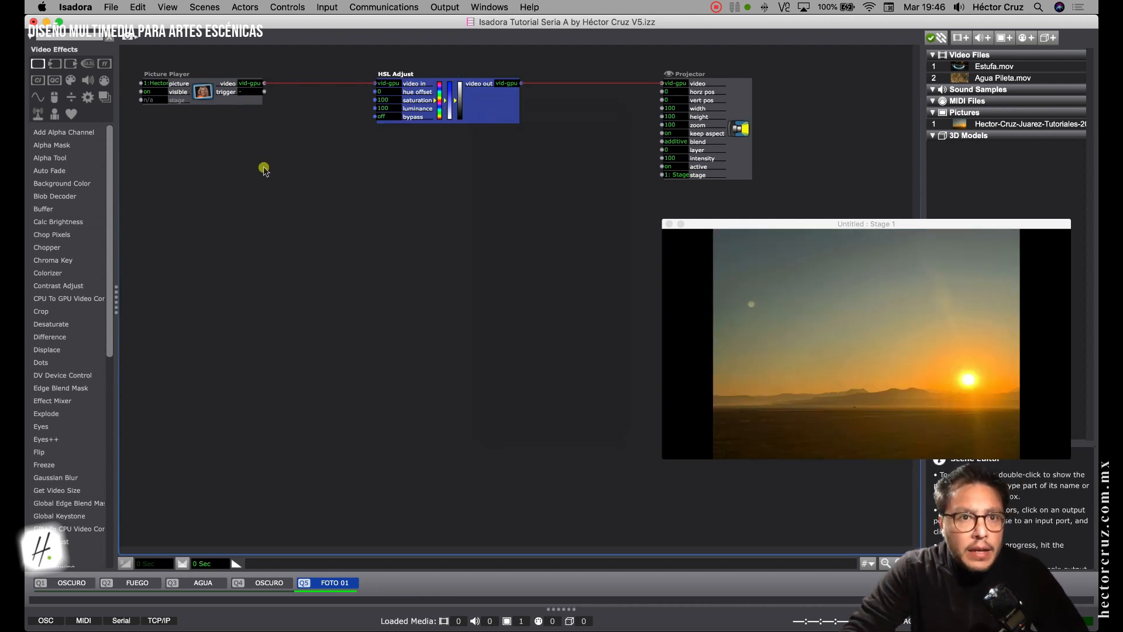
click(690, 110)
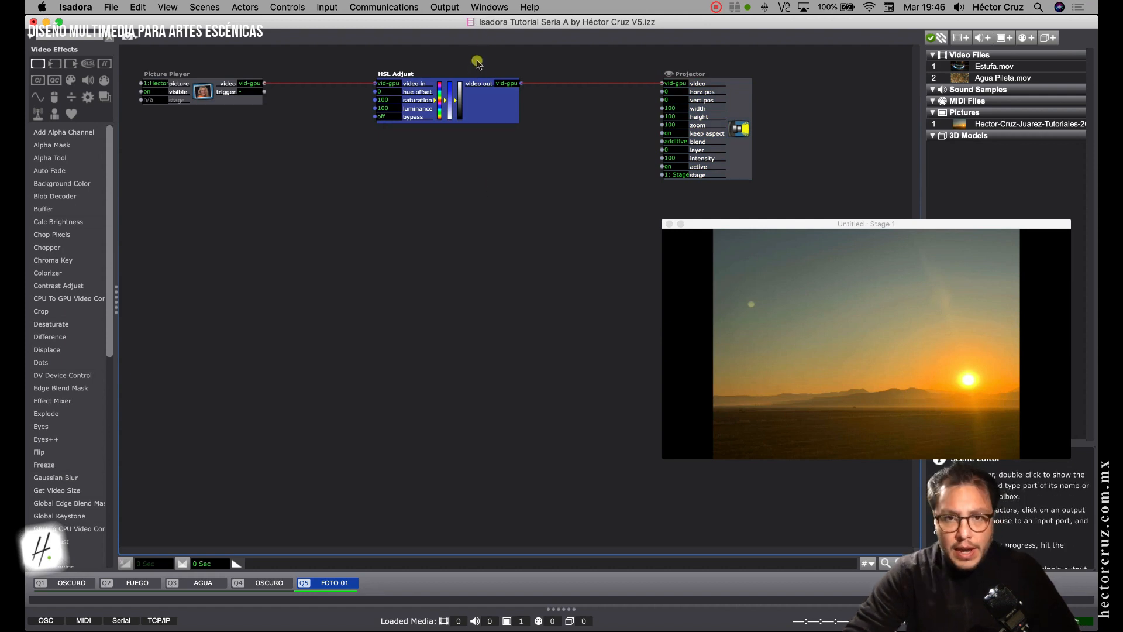
drag(498, 108, 459, 108)
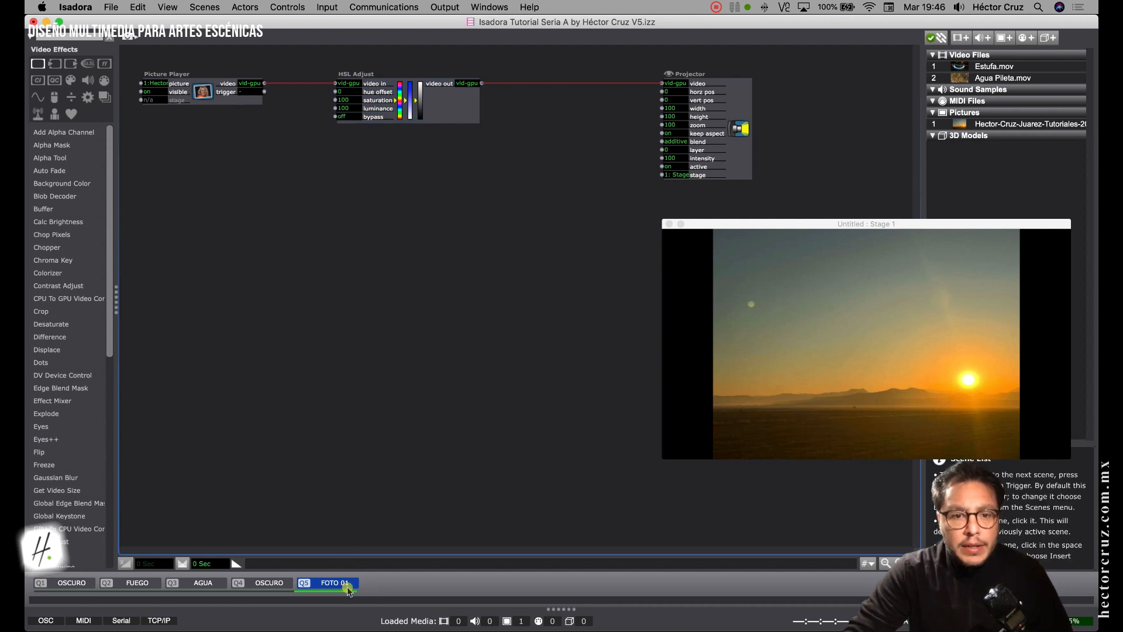
Step: Insert a new scene after FOTO 01 in the scene list
click(399, 586)
right_click(384, 581)
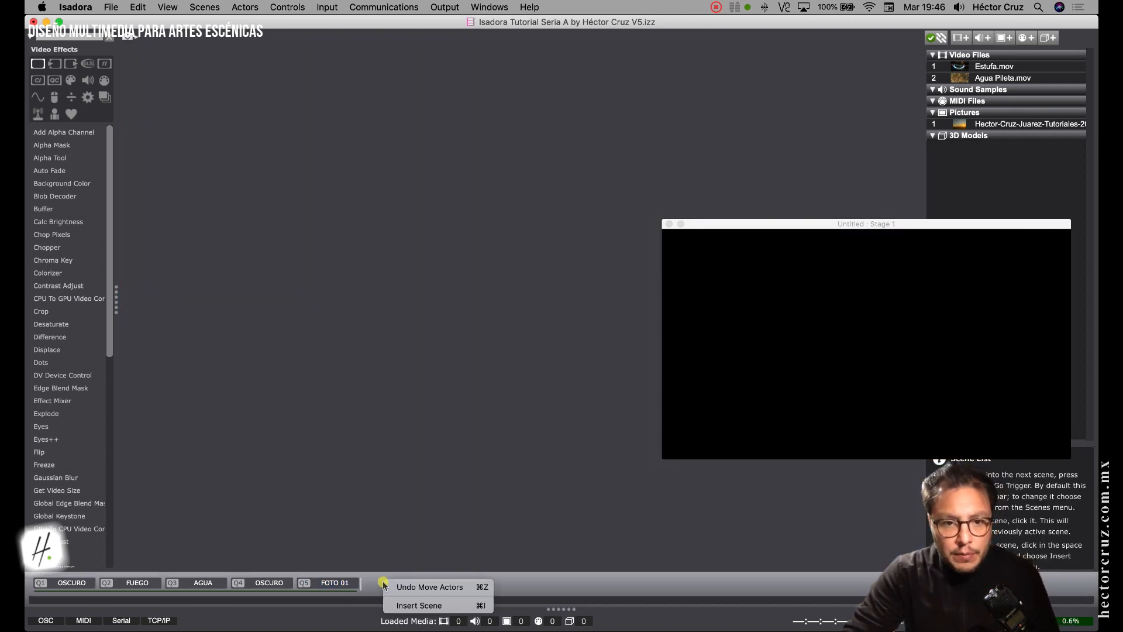
click(409, 604)
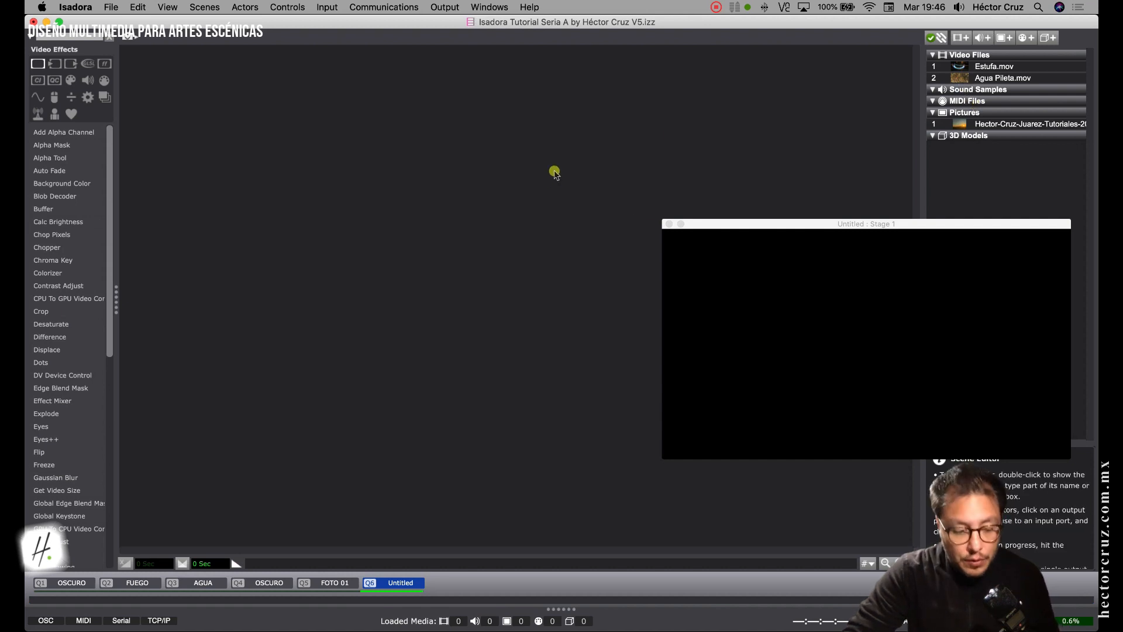
Step: Switch to Finder, open the MOV folder inside VIDEOS, and place TDMovieOut.0.mov into the new scene as a Movie Player with Projector
key(super+Tab)
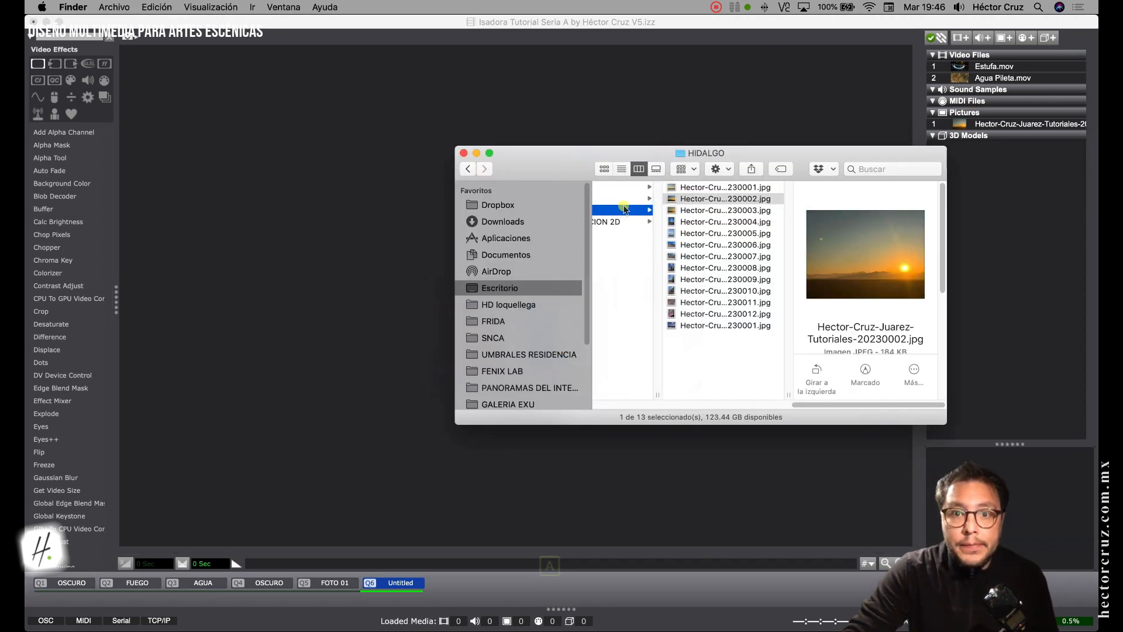
click(652, 213)
scroll(673, 215, left, 5)
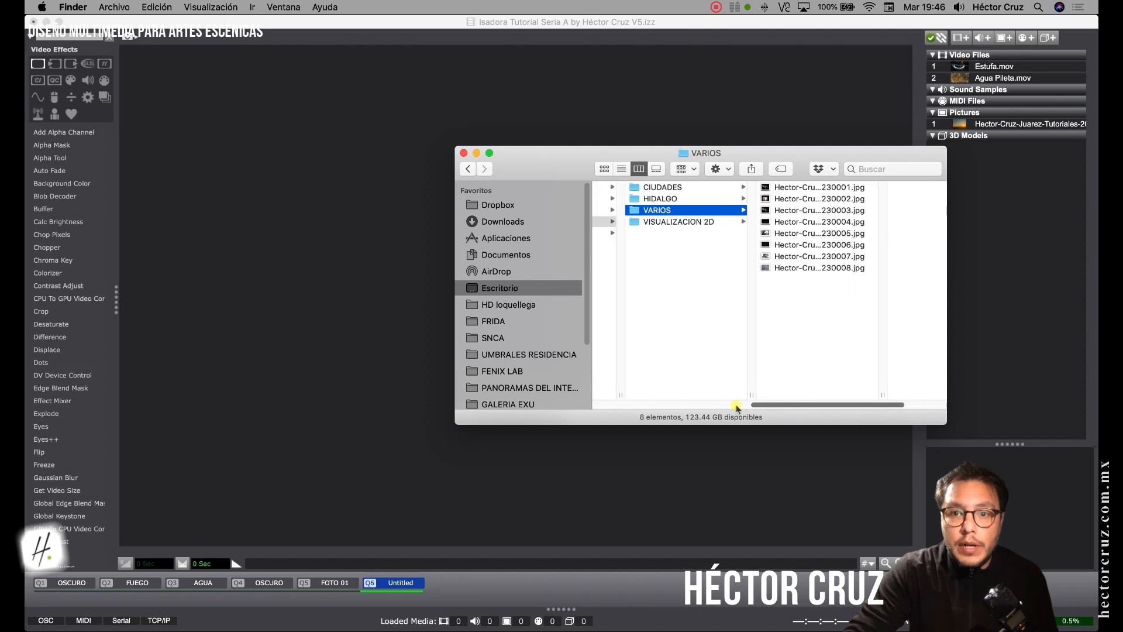
click(731, 213)
click(694, 234)
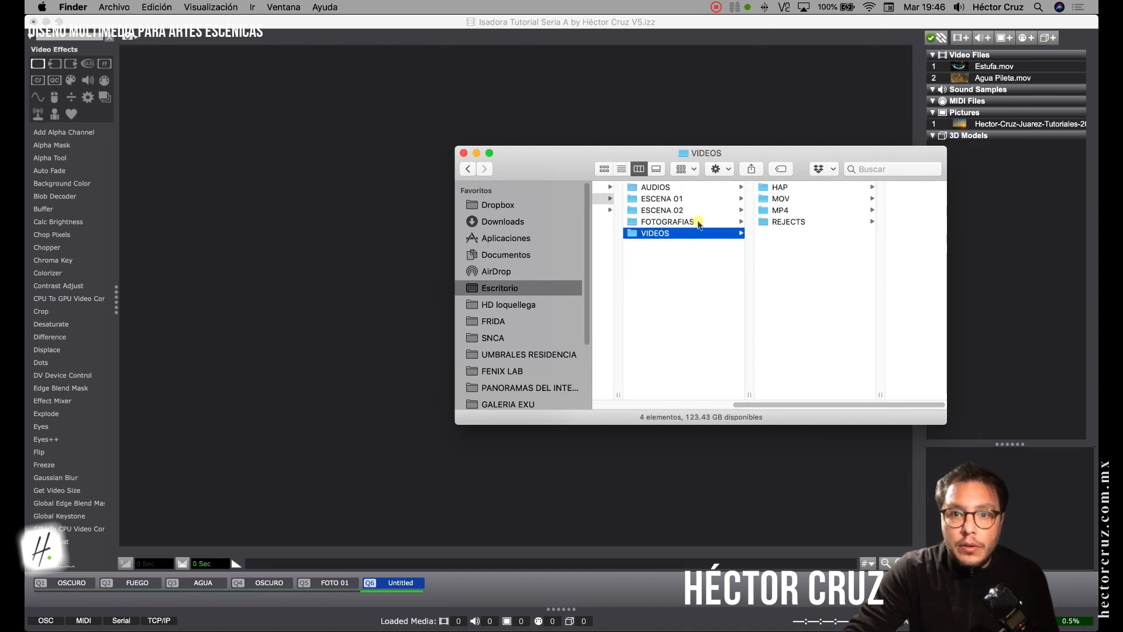
click(699, 222)
click(732, 232)
click(821, 200)
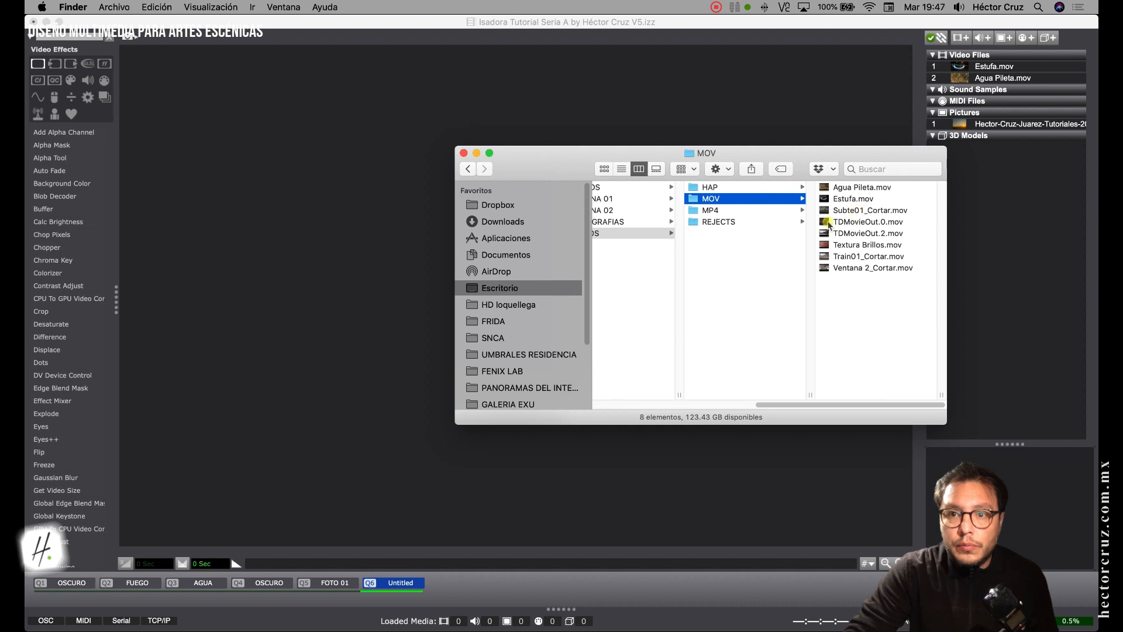
drag(827, 224, 368, 202)
click(368, 151)
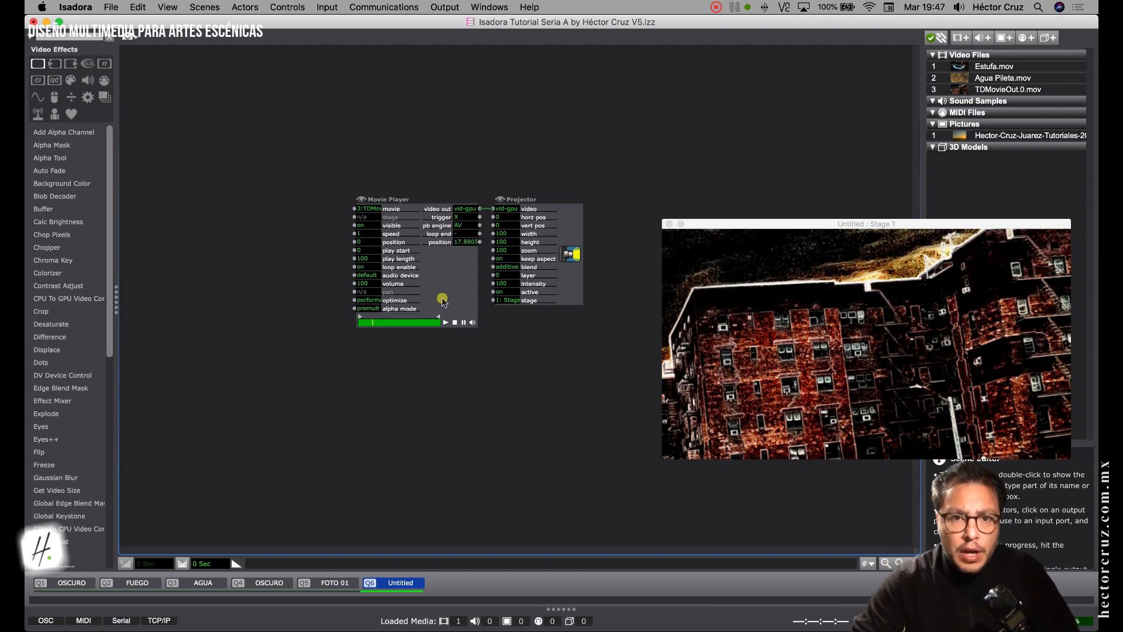
Step: Spread the Movie Player and the Projector apart to leave room for an effect between them
drag(443, 290, 250, 289)
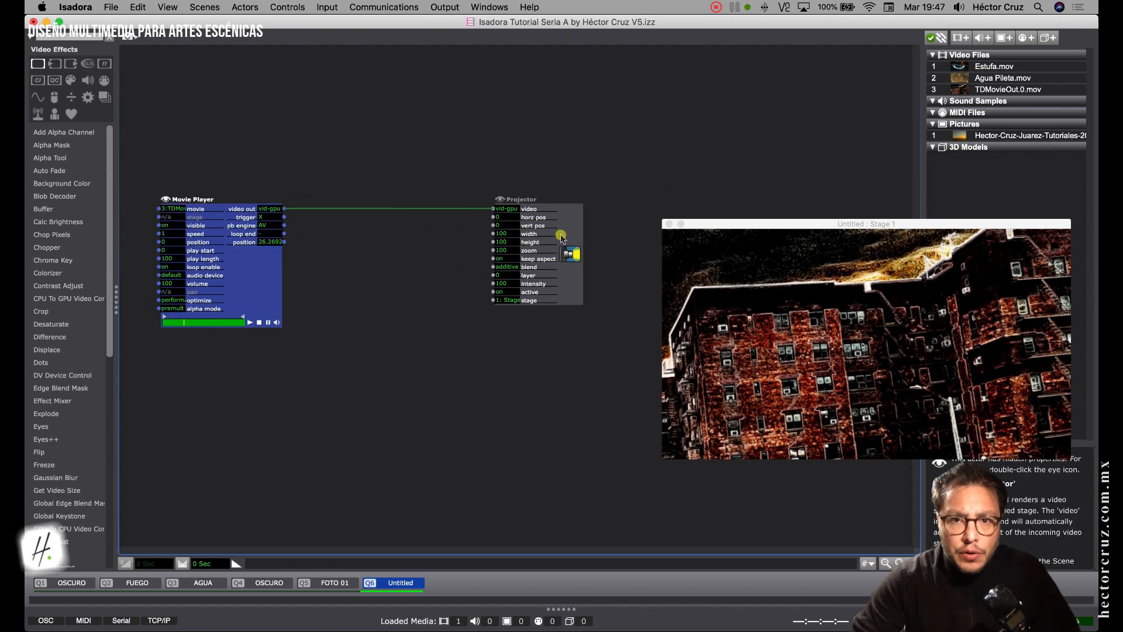
drag(562, 245, 583, 246)
click(414, 167)
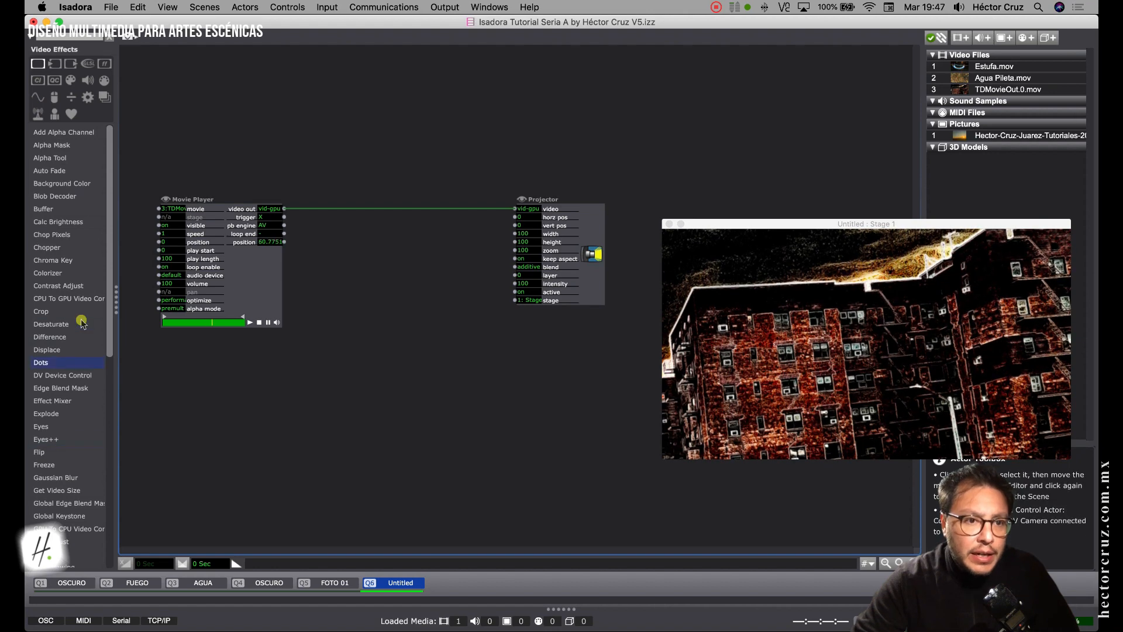
Step: Look through the actors in the Video Effects, Video Sources, Video Renderers and GLSL Shaders categories
scroll(81, 300, down, 2)
scroll(81, 300, down, 8)
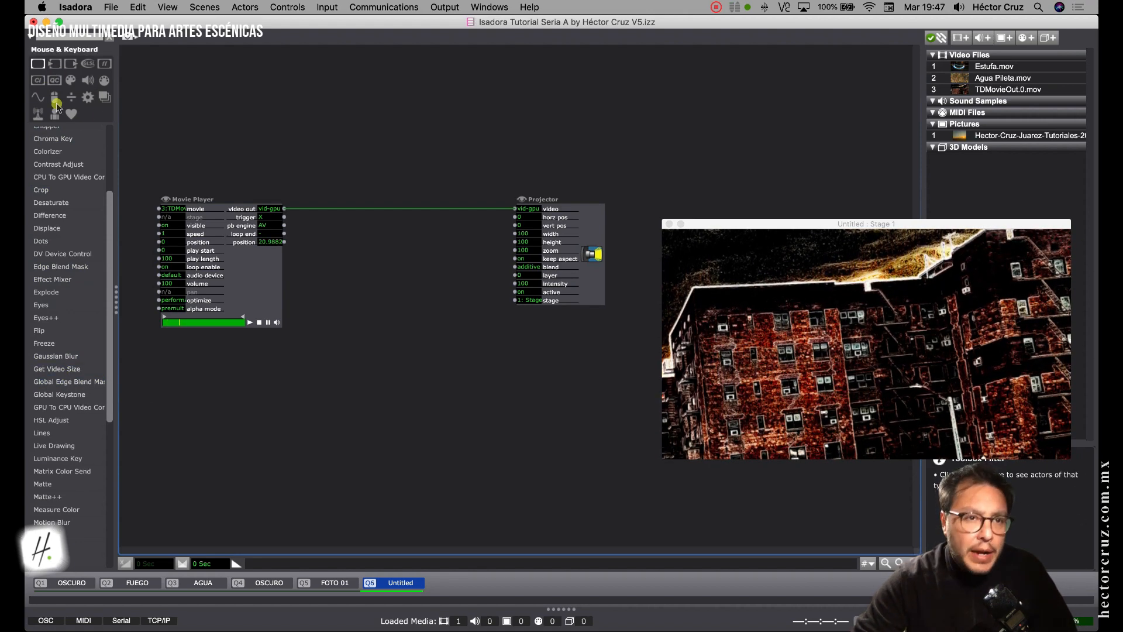
click(57, 65)
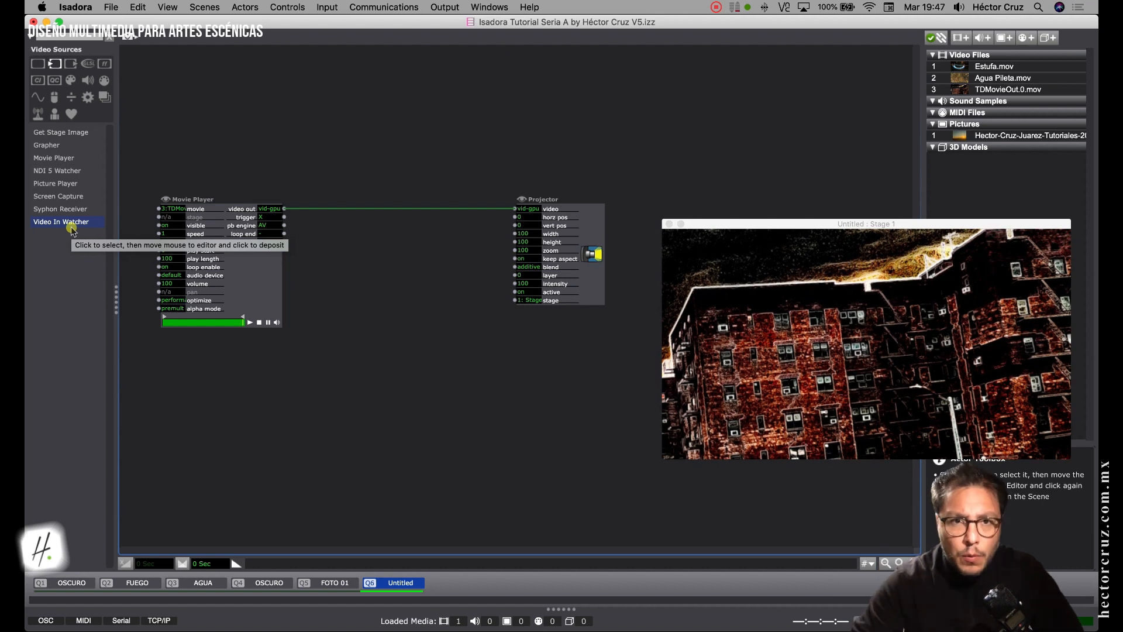
click(71, 64)
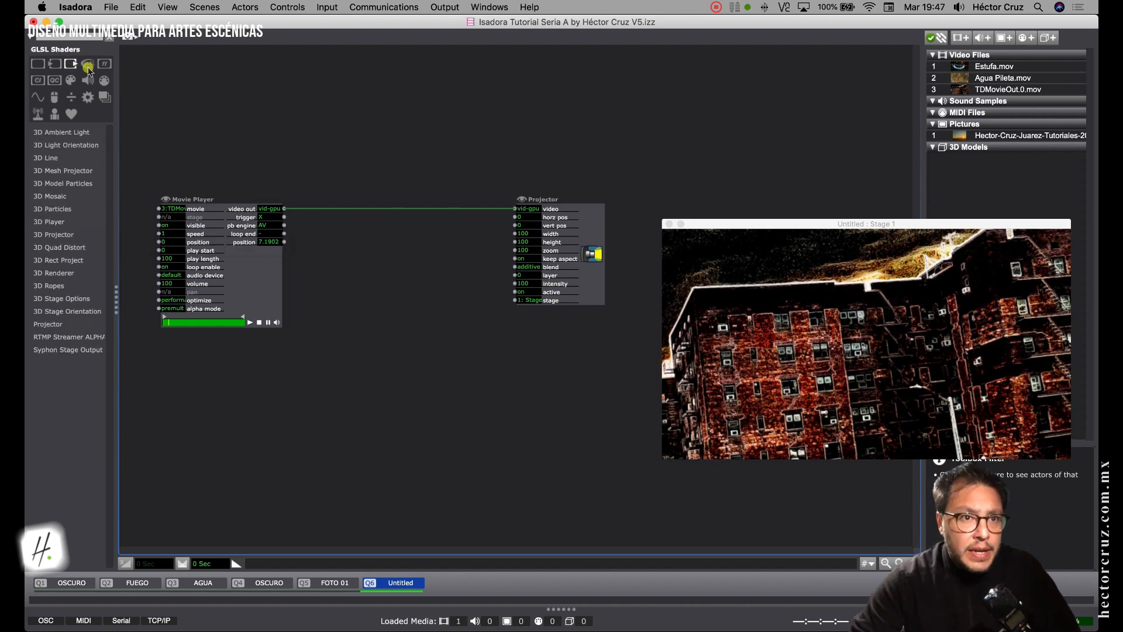
click(87, 64)
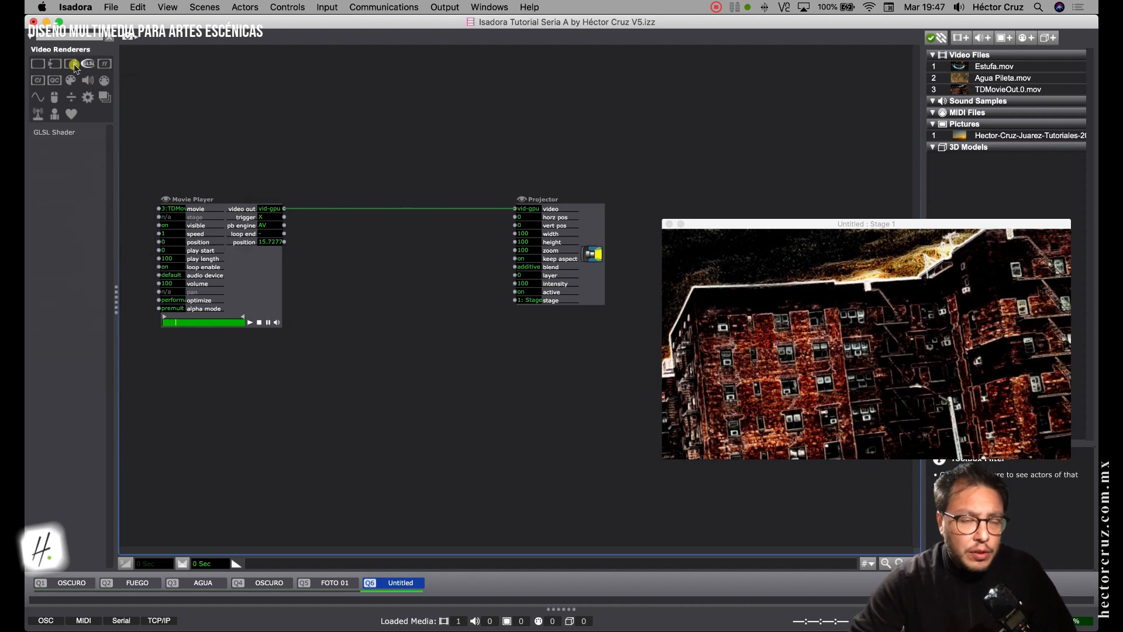
click(73, 66)
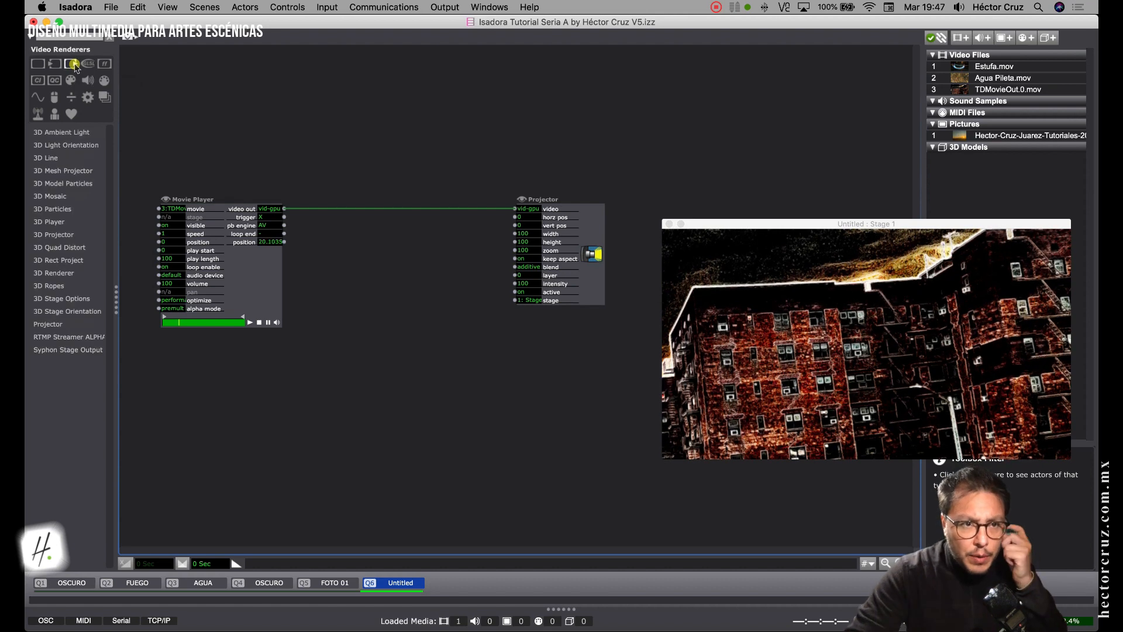
Step: Add a Gaussian Blur actor from Video Effects below the Movie Player's link and shift the Projector slightly farther away
click(36, 65)
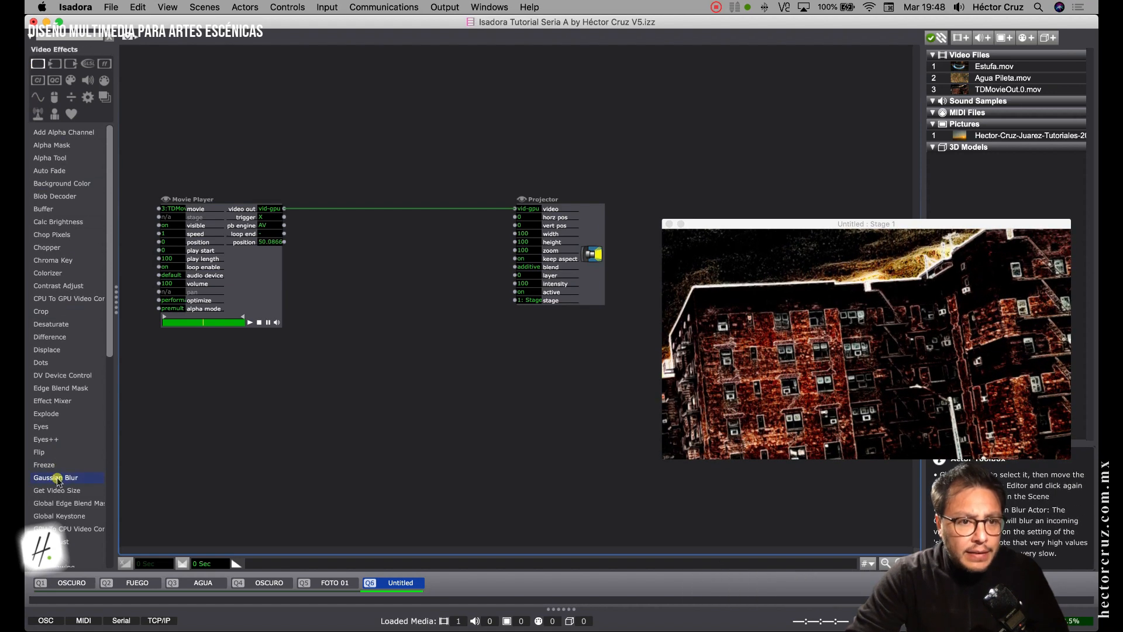
drag(57, 475, 353, 288)
drag(565, 216, 581, 213)
Step: Delete the direct link to the Projector and connect the Movie Player's video out to Gaussian Blur's video in
click(426, 209)
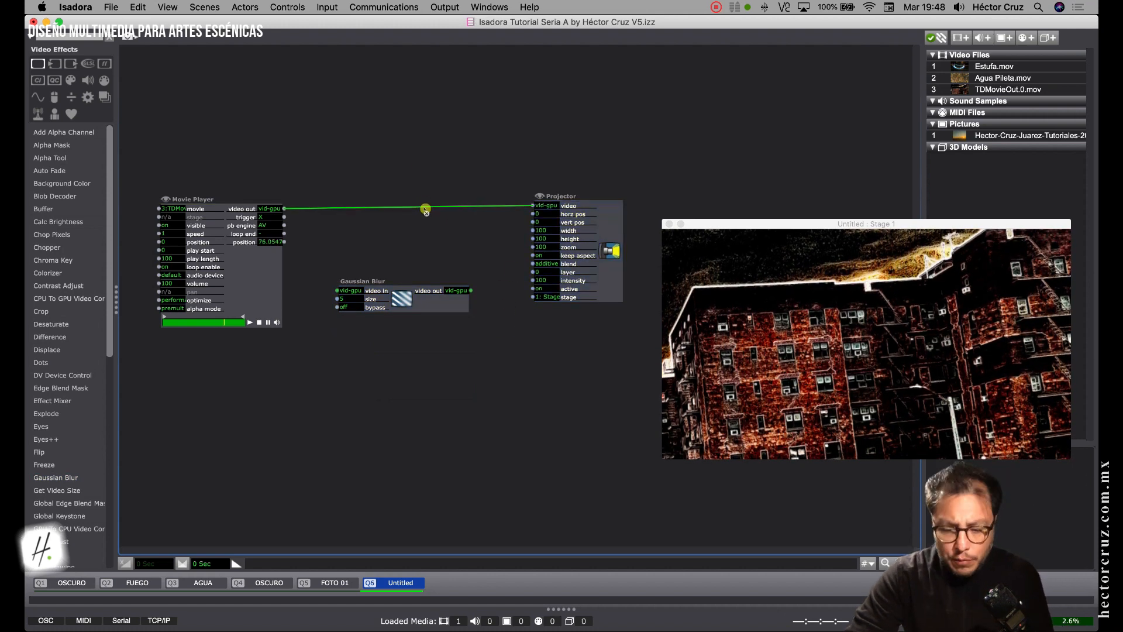
key(BackSpace)
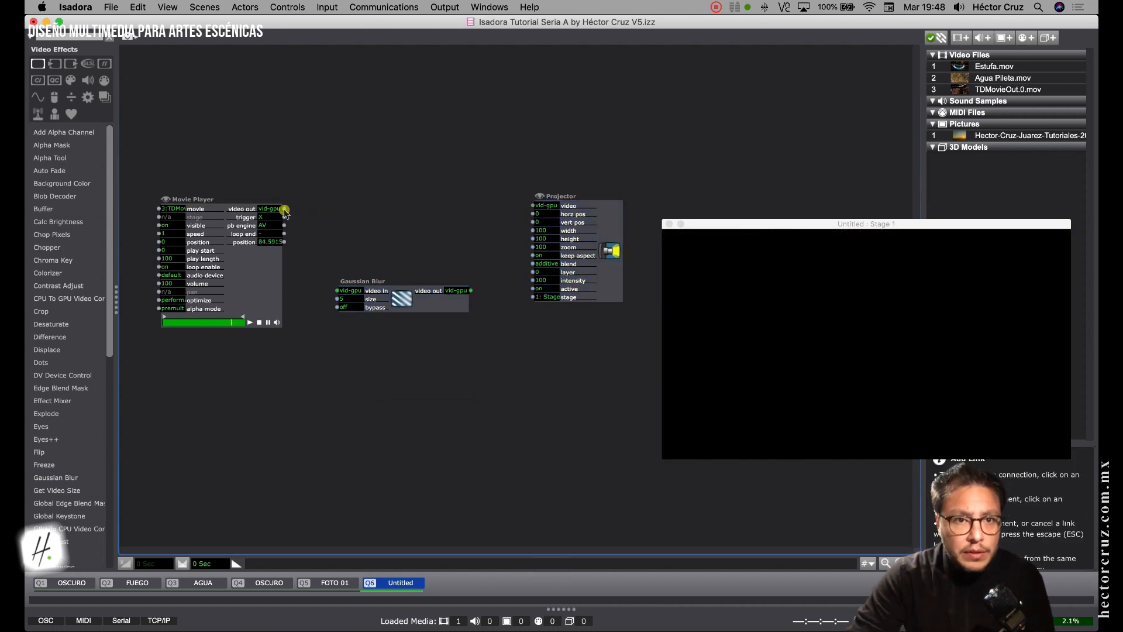
click(335, 291)
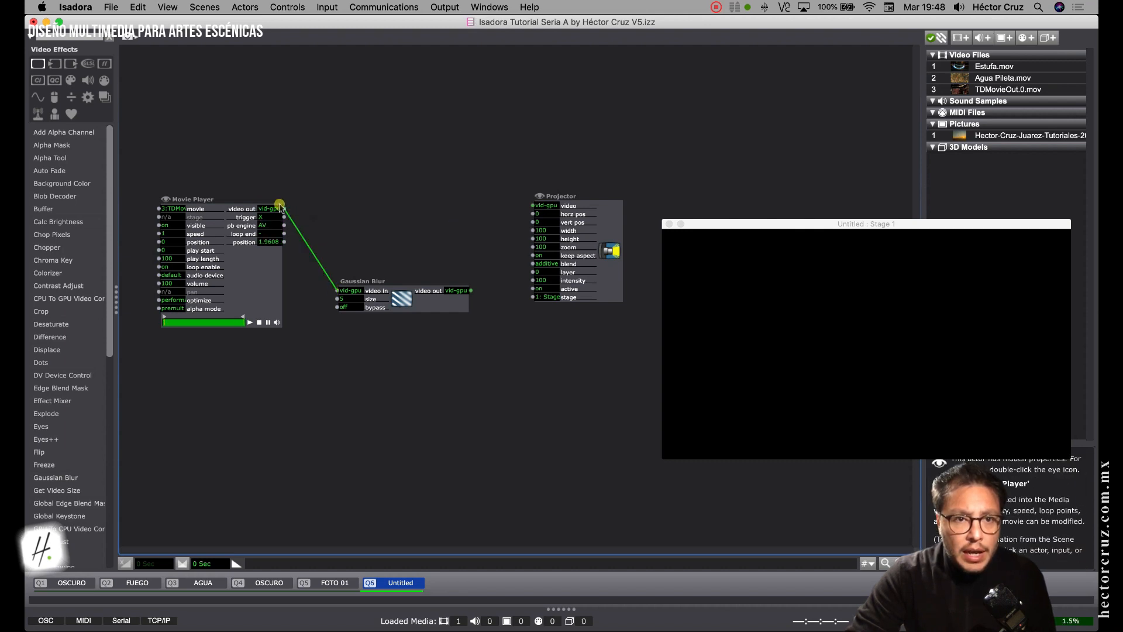
Step: Connect Gaussian Blur's video out to the Projector's video input, shift the stage window up slightly and move Gaussian Blur nearer the other actors' level
click(471, 290)
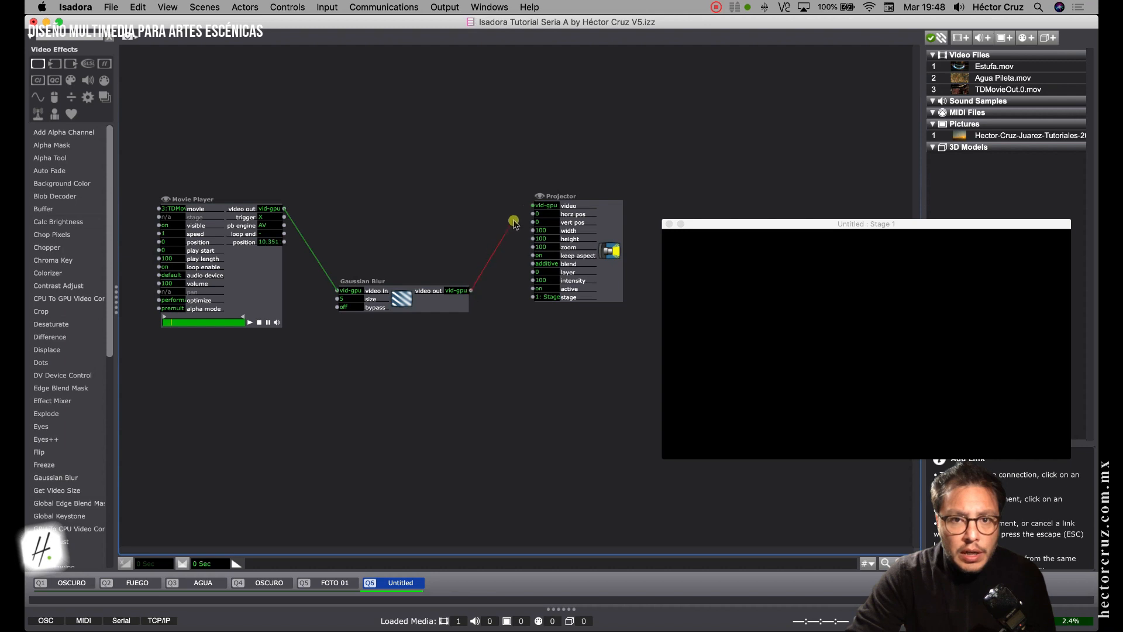
click(531, 207)
drag(834, 218, 809, 188)
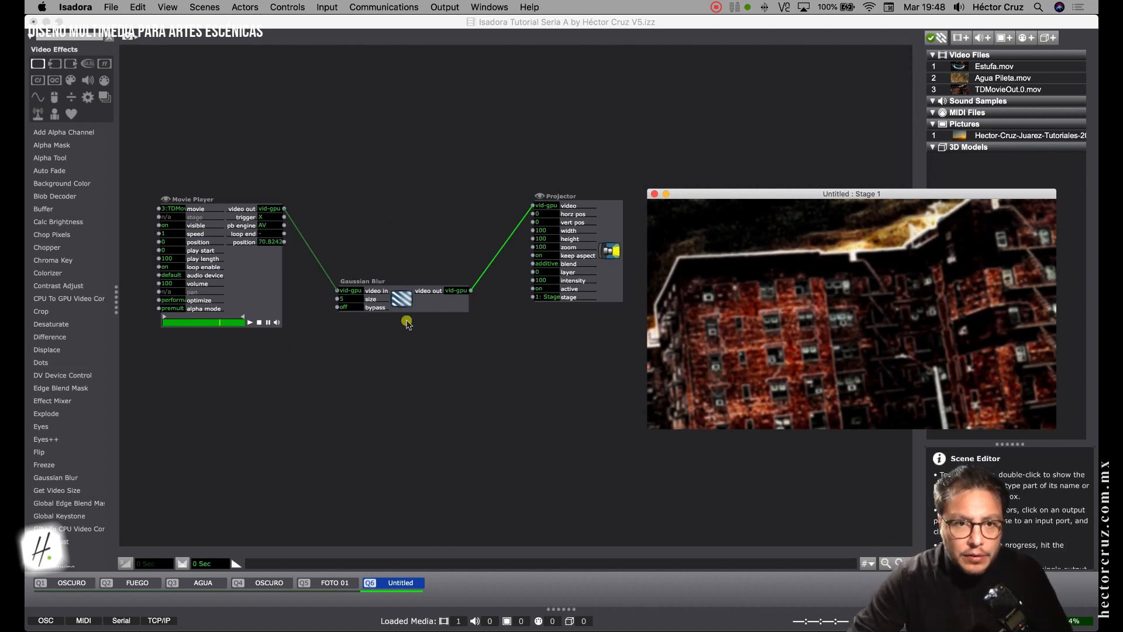
drag(412, 301, 411, 269)
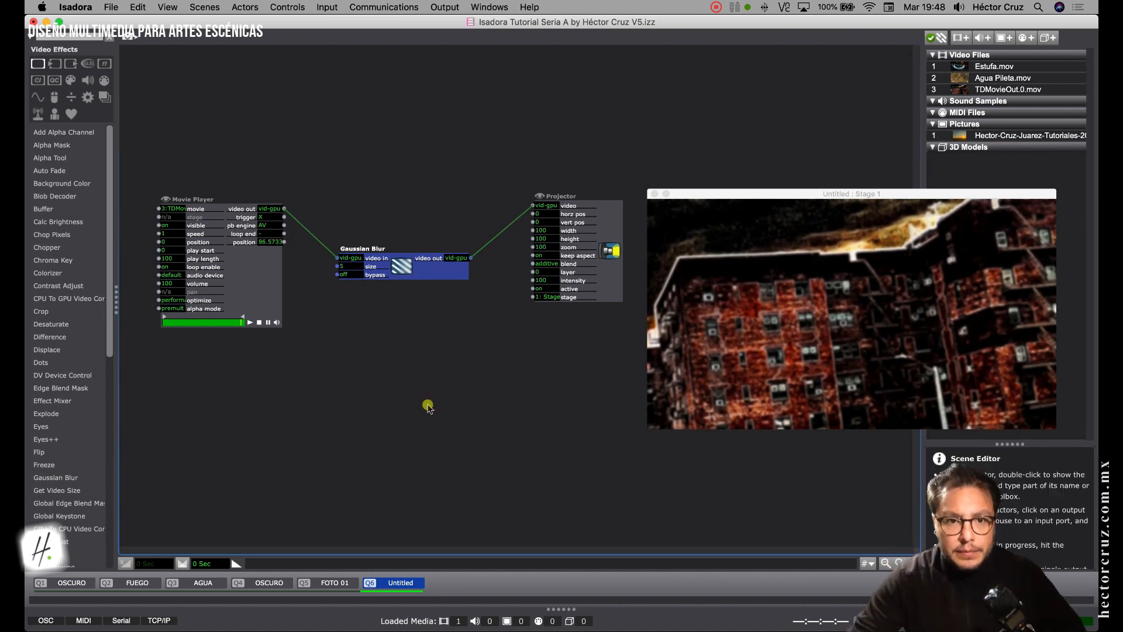
Step: Hide the stage window, show it again and deselect the actor
key(super+g)
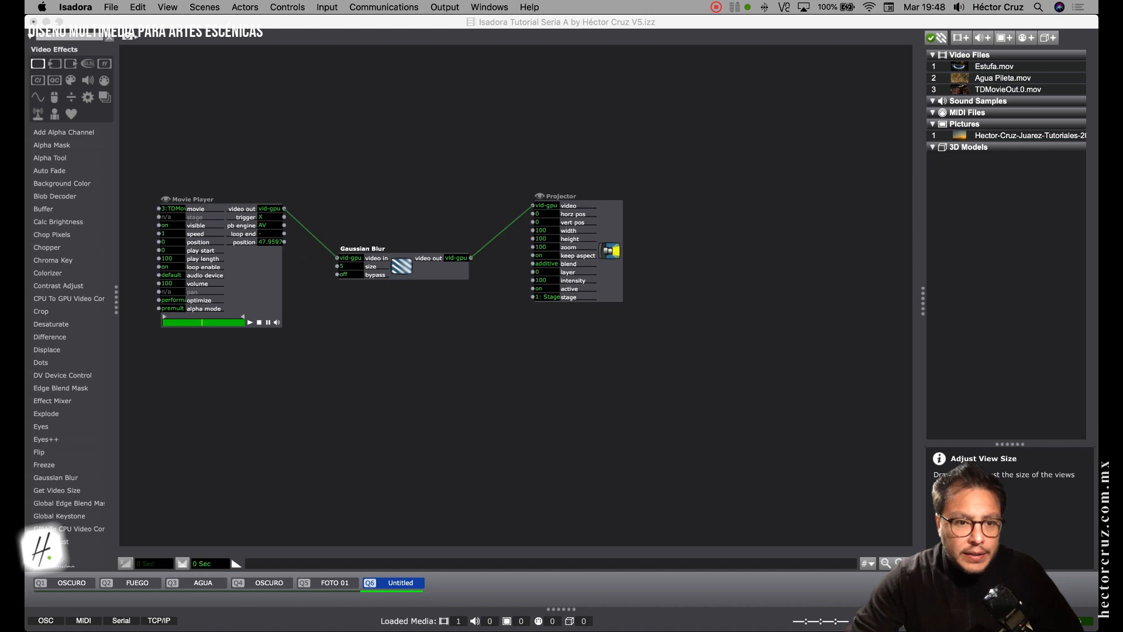
key(super+g)
click(404, 426)
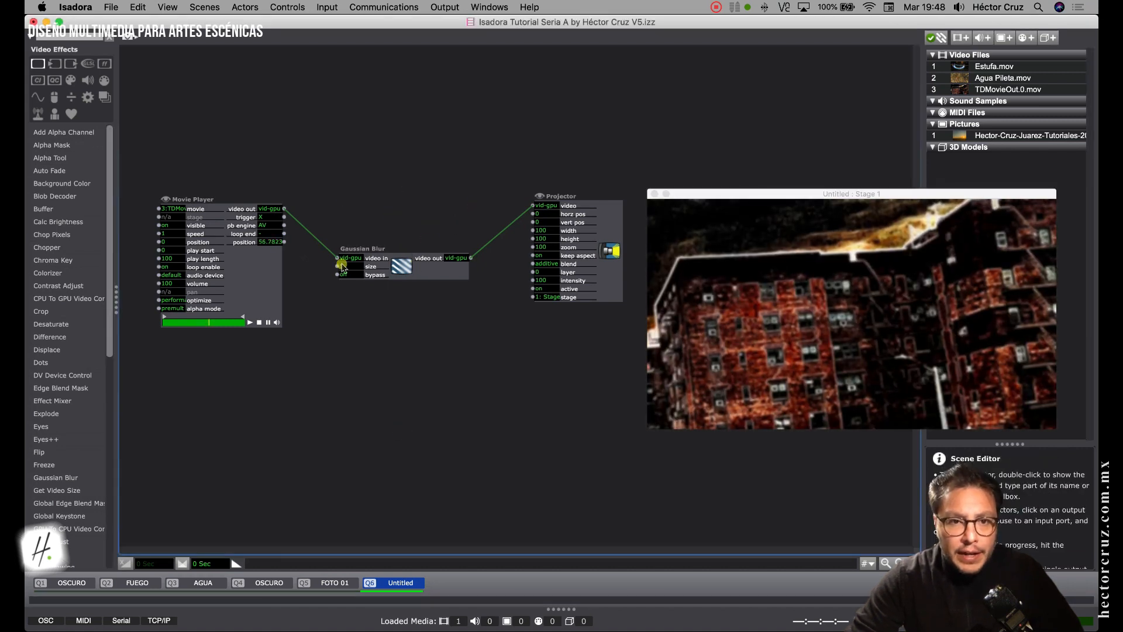
Step: Move Gaussian Blur up slightly, set its size to 15 and turn its bypass on
drag(434, 269, 438, 255)
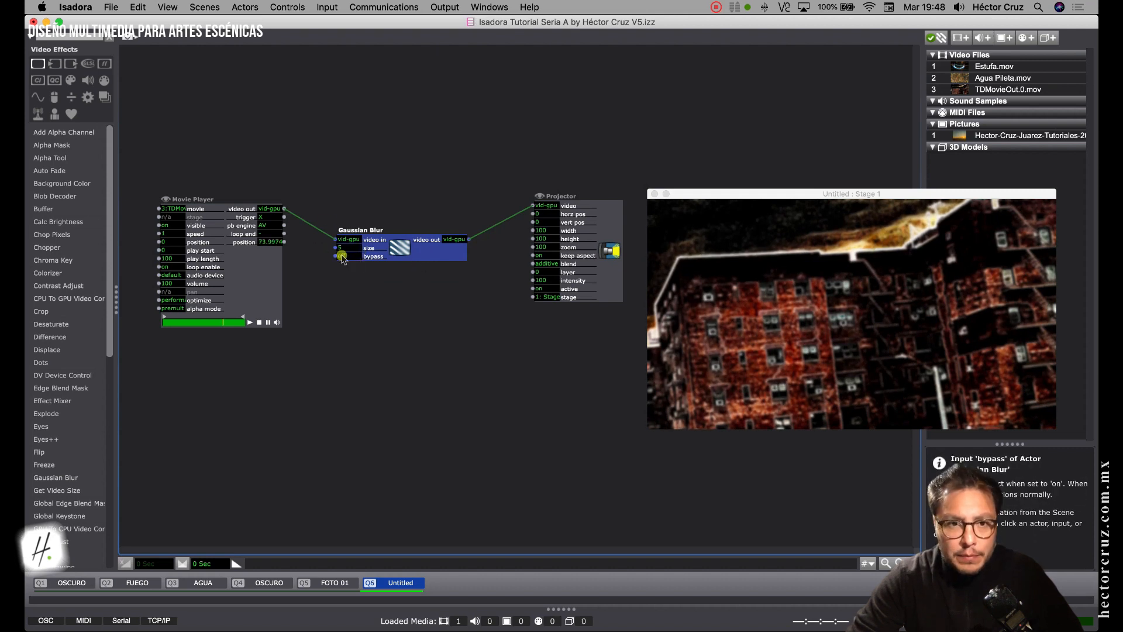
drag(341, 248, 351, 201)
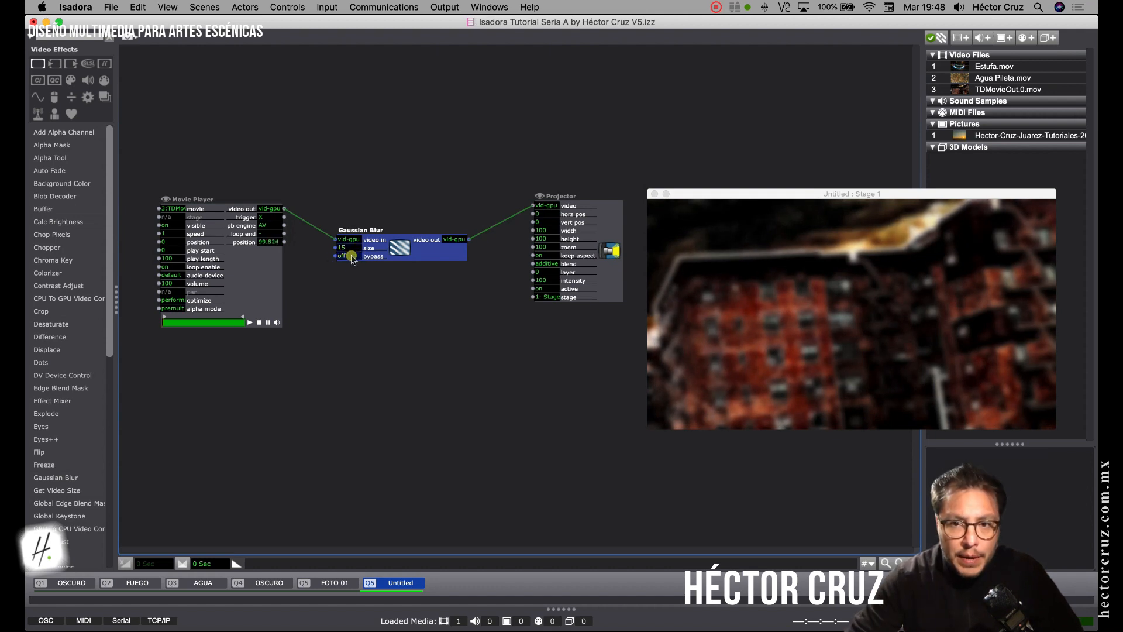
drag(351, 258, 341, 285)
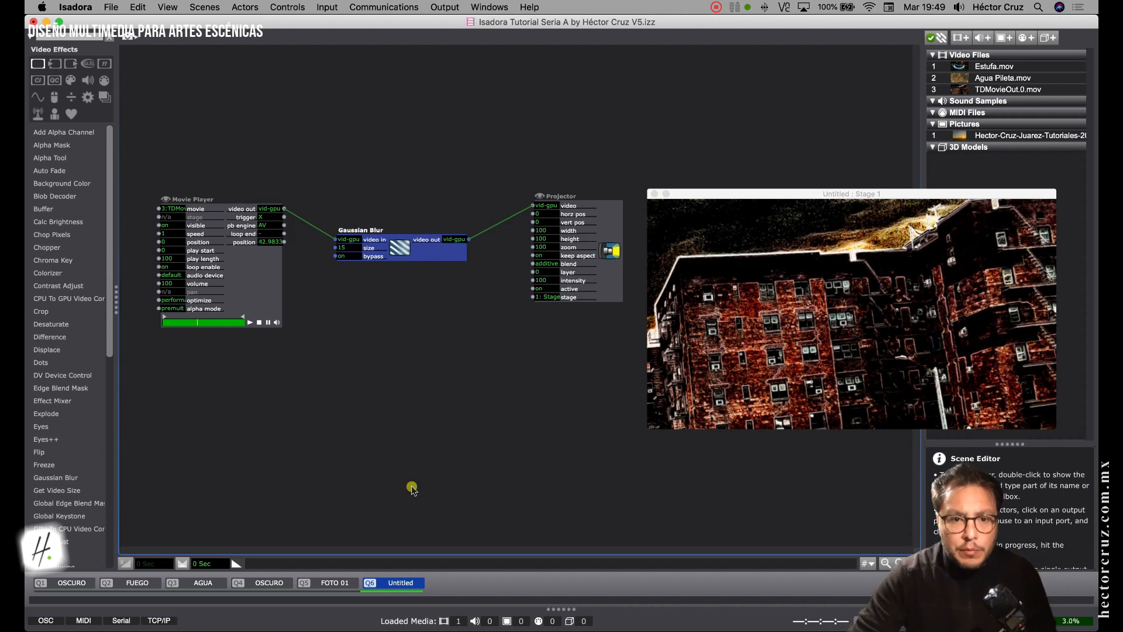
Step: Rename the untitled Q6 scene as EDIFICIO
double_click(404, 582)
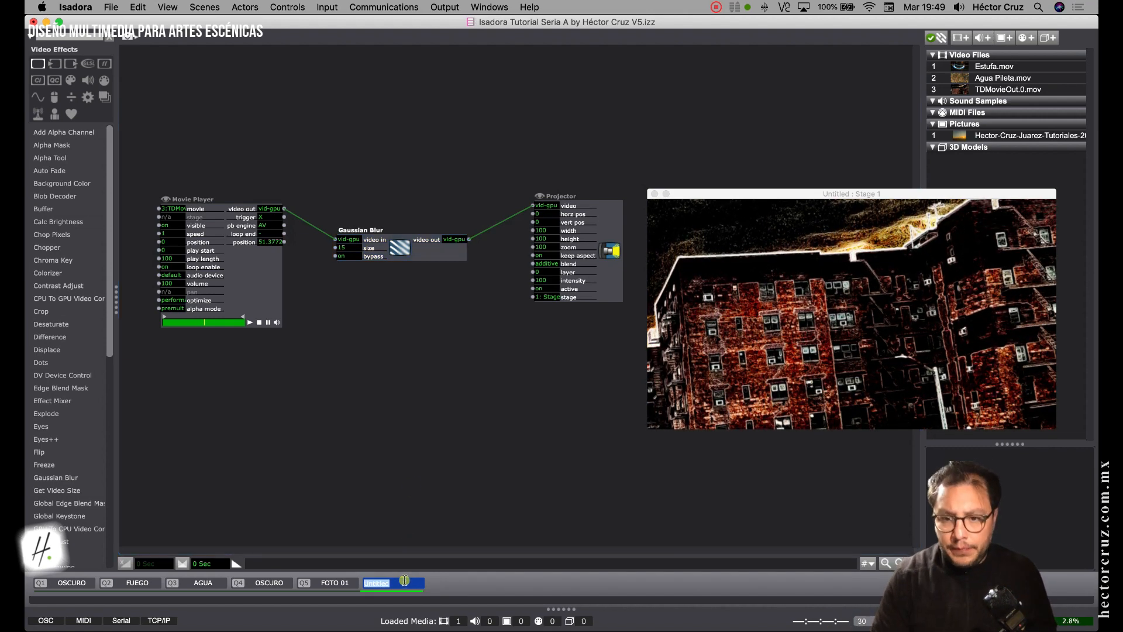
text(EDIFICIO)
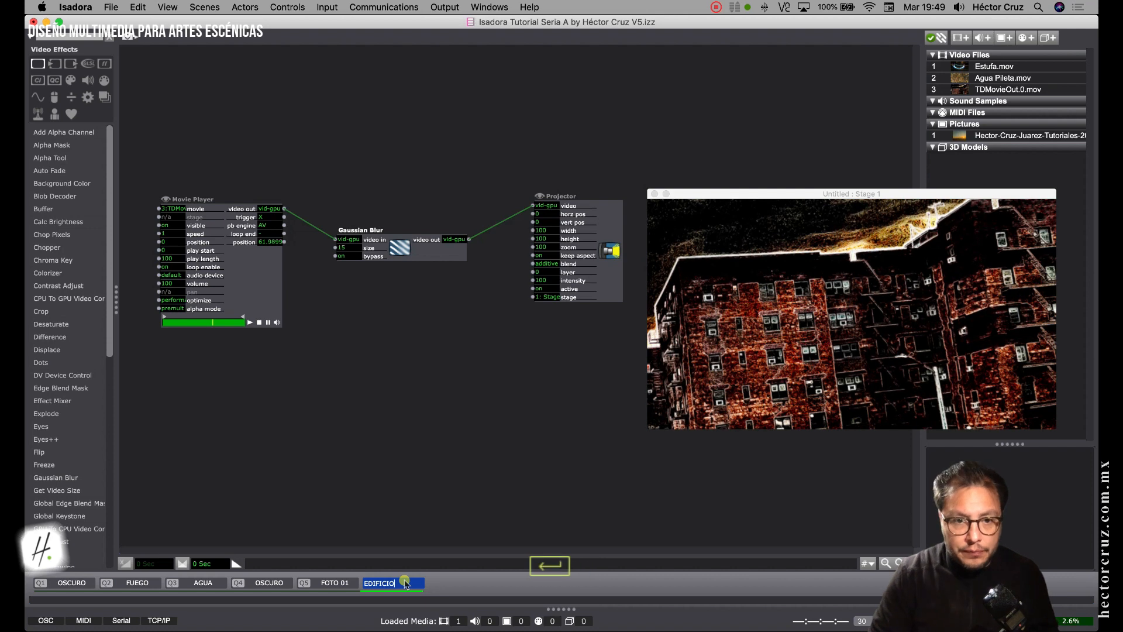
key(Return)
click(470, 465)
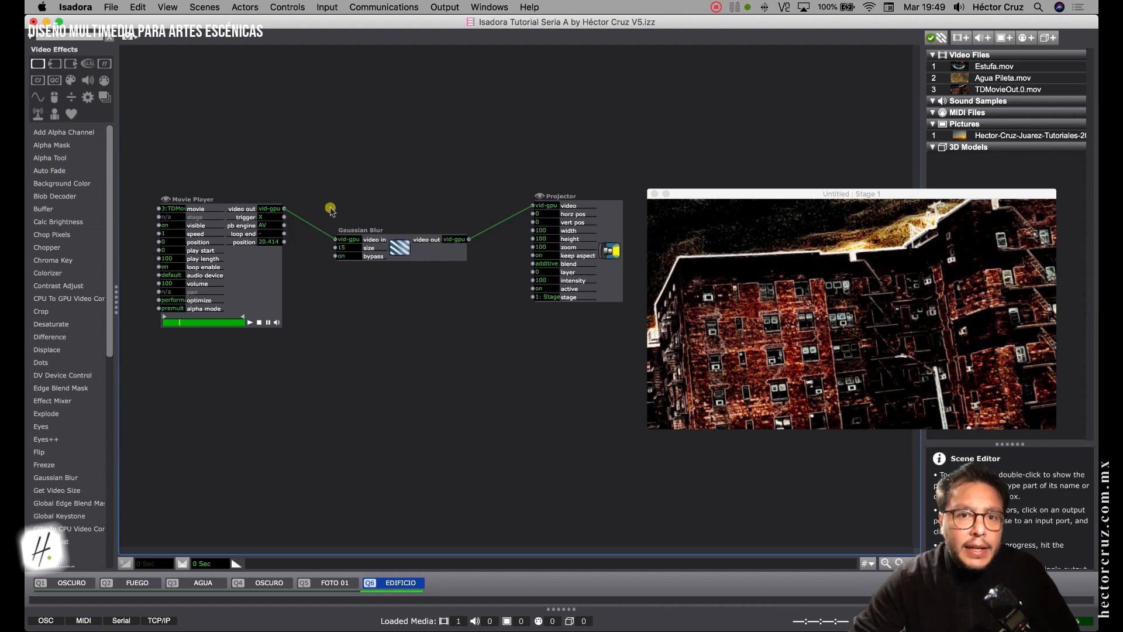
Step: Select the Movie Player, Gaussian Blur and Projector and move them together to the upper part of the scene
drag(208, 163, 570, 320)
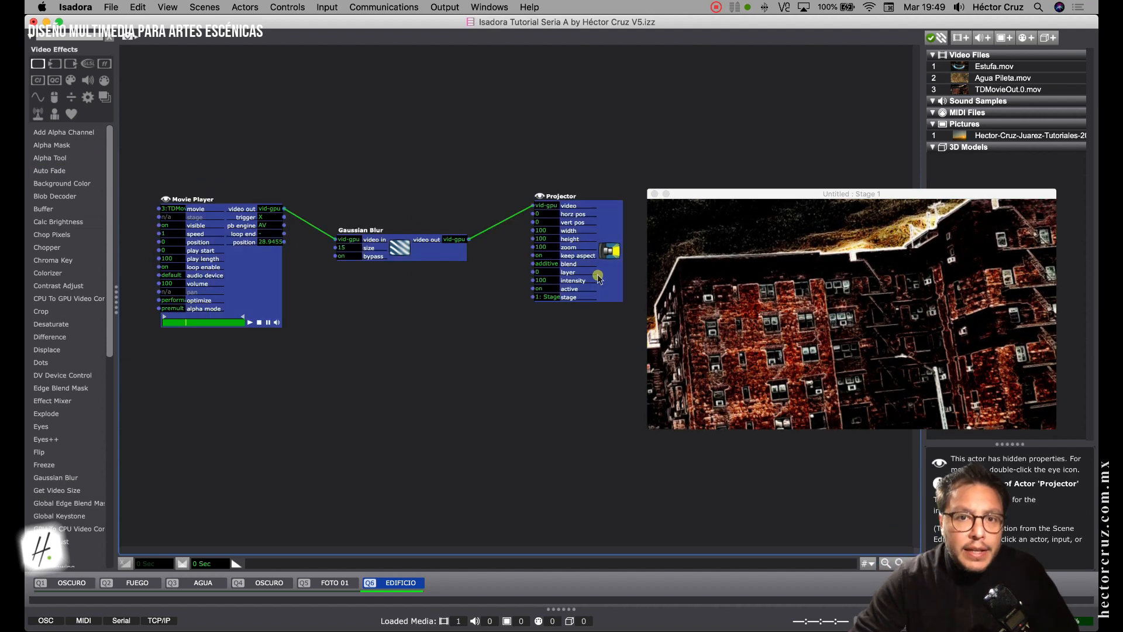
drag(597, 261, 585, 171)
click(130, 258)
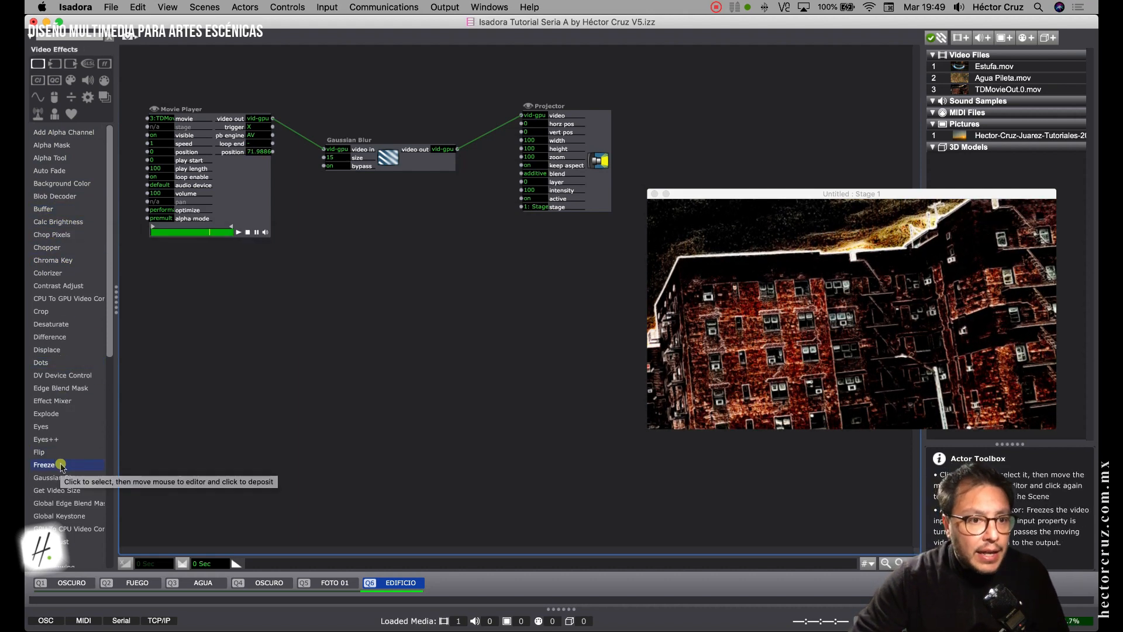
Step: Add a Dots actor and insert it into the link between Gaussian Blur and the Projector, spacing and aligning the actors in one row
click(46, 362)
click(319, 267)
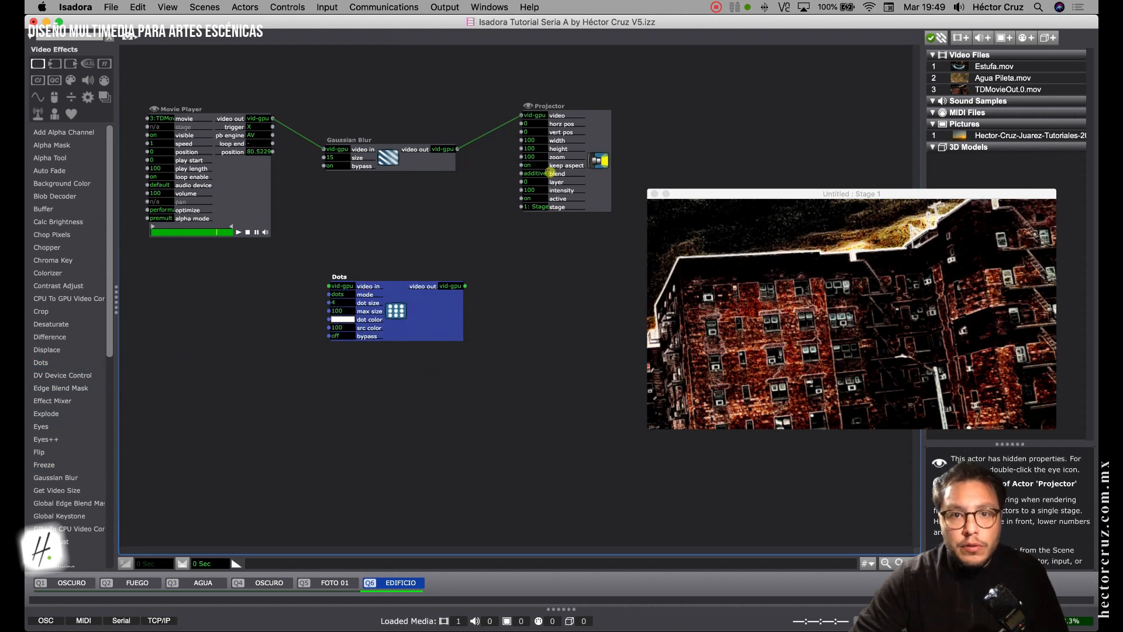
drag(550, 173, 674, 169)
drag(389, 157, 382, 125)
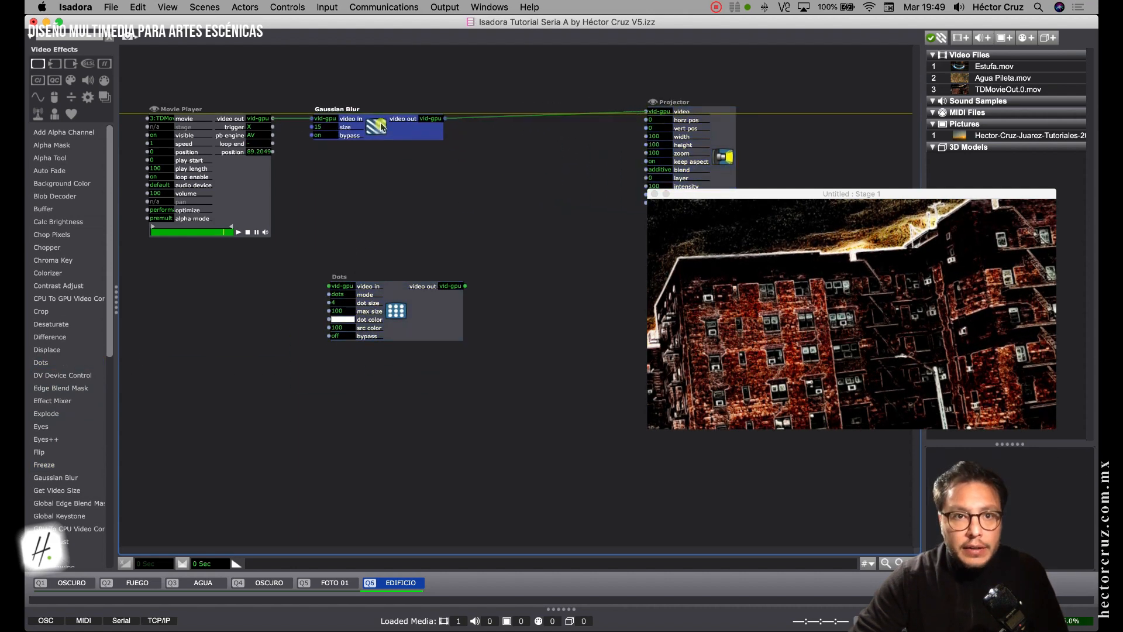
drag(392, 315, 519, 200)
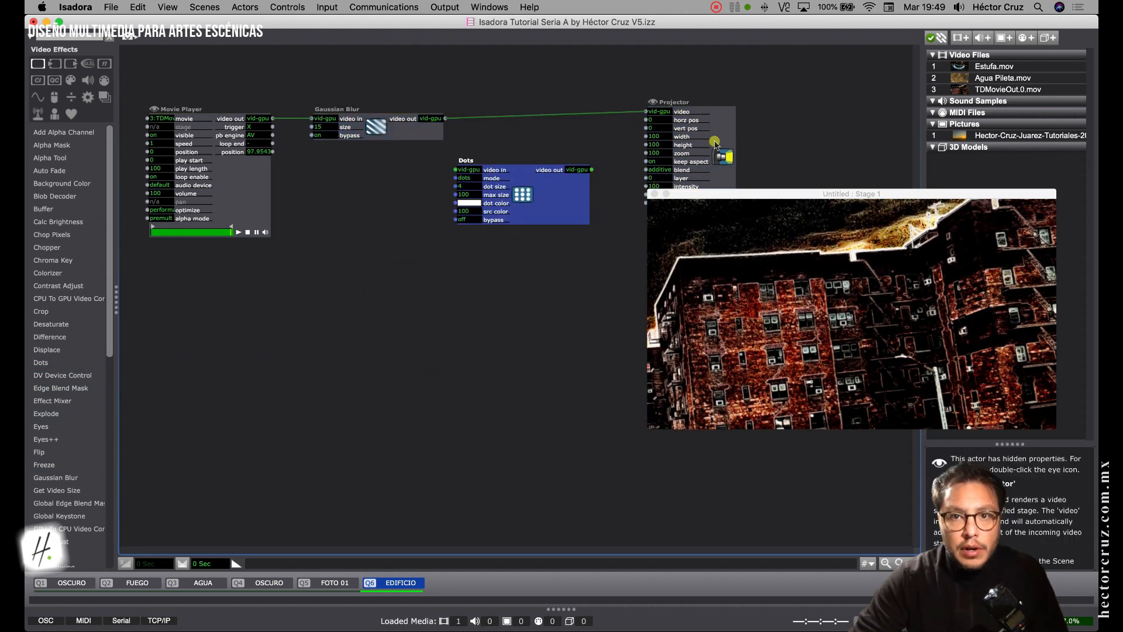
drag(714, 142, 713, 148)
drag(551, 200, 573, 150)
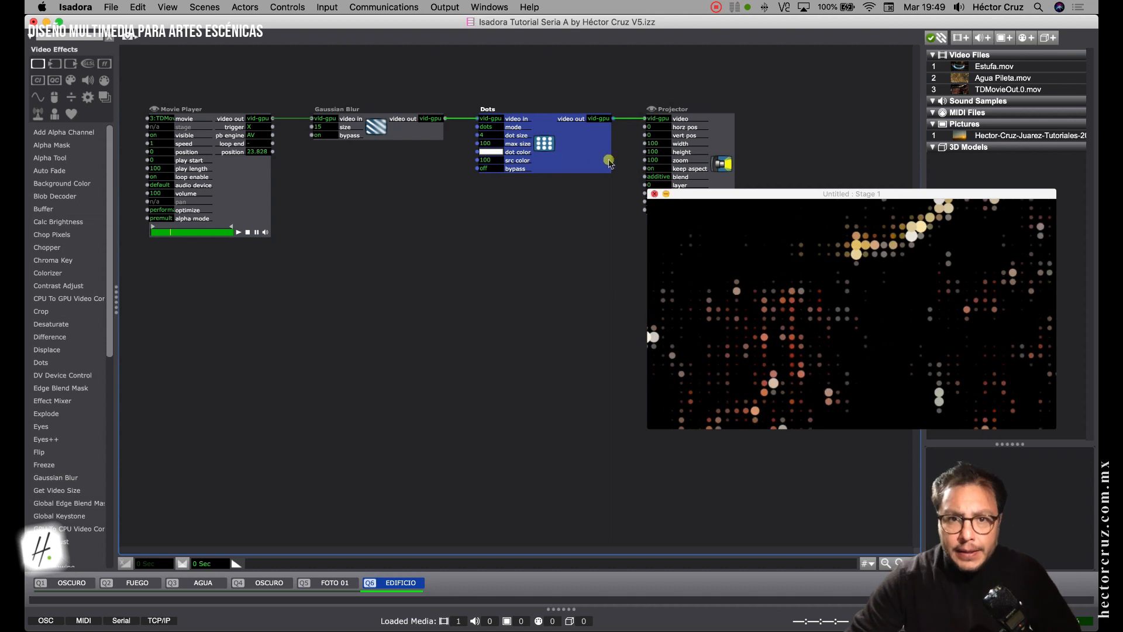
Step: Try different dot sizes on the Dots actor, ending at 6.3
mouse_move(495, 138)
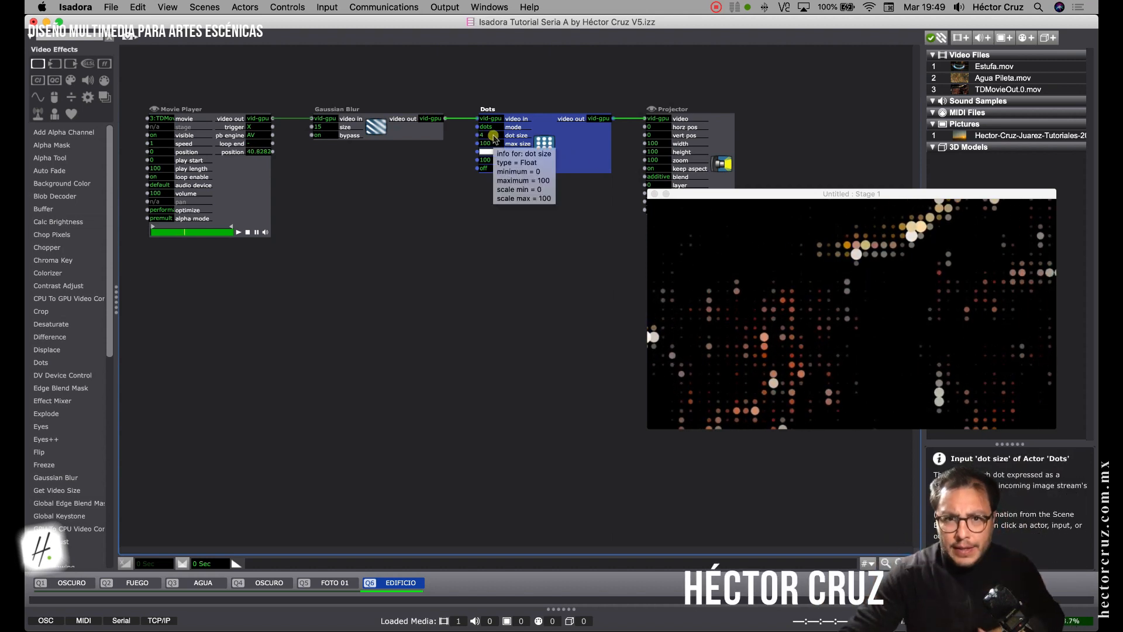
drag(494, 138, 488, 99)
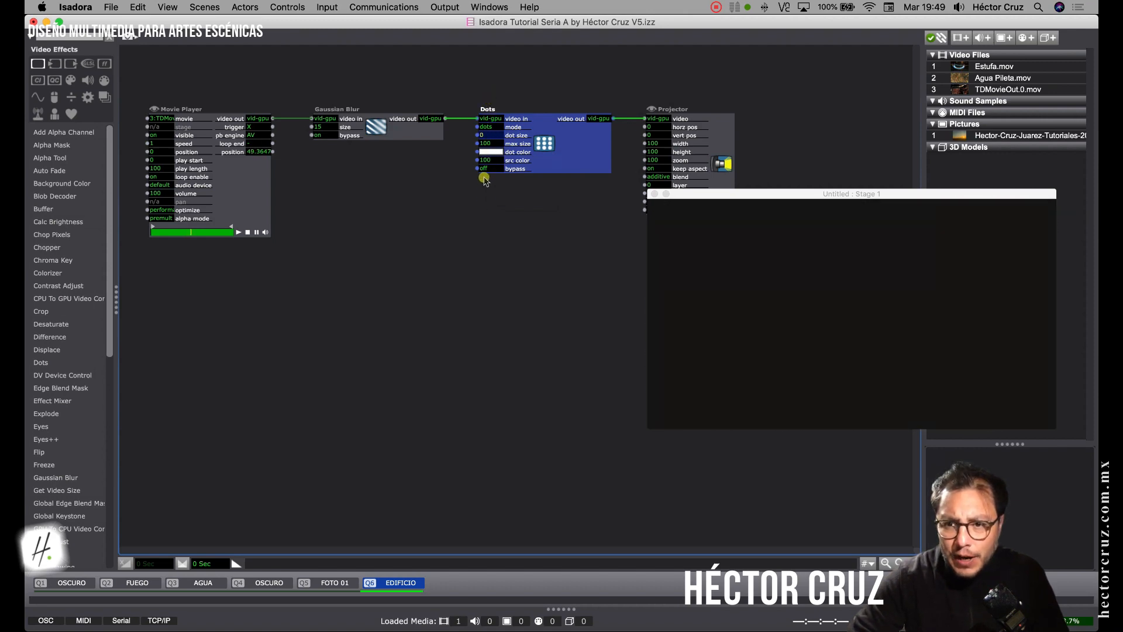
drag(484, 180, 485, 159)
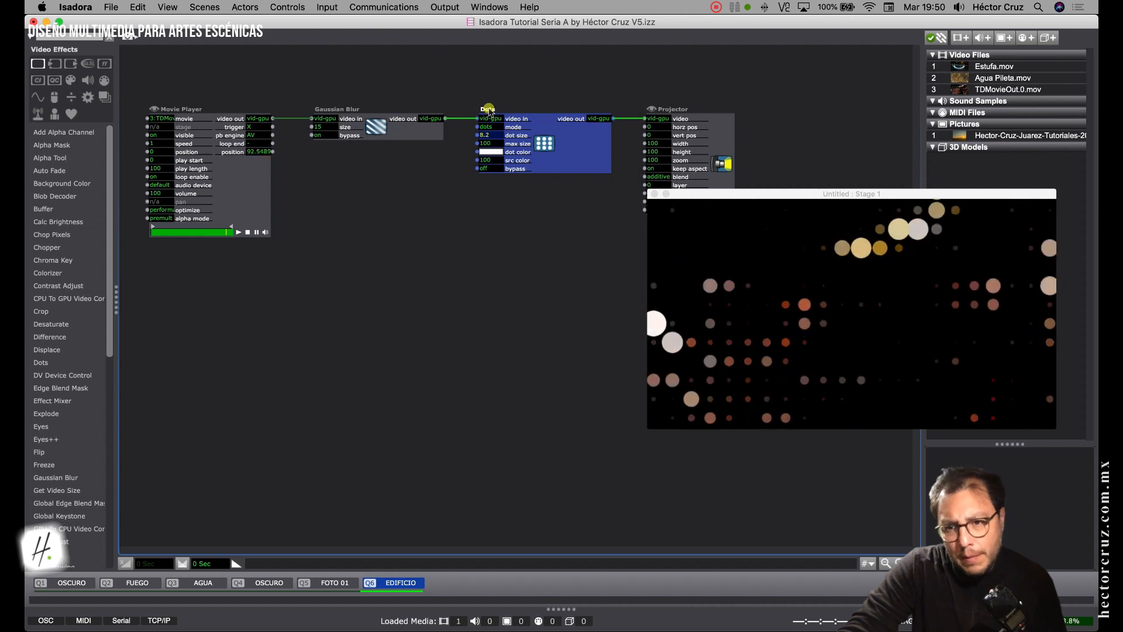
drag(489, 110, 490, 123)
Step: Delete the Dots actor from the chain
click(569, 160)
click(569, 160)
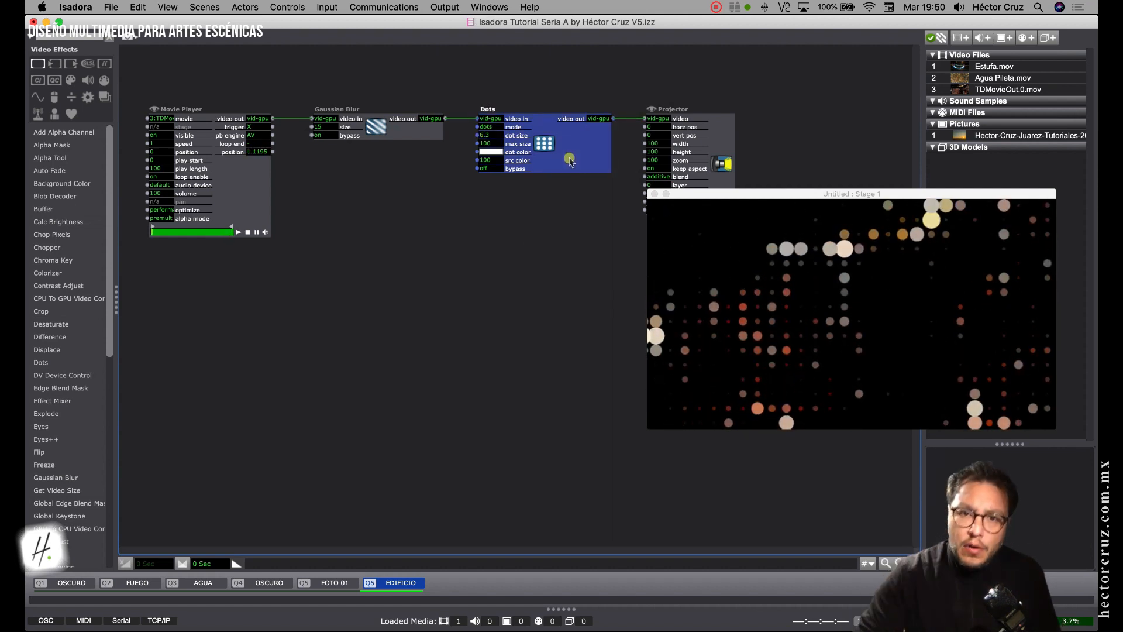
key(BackSpace)
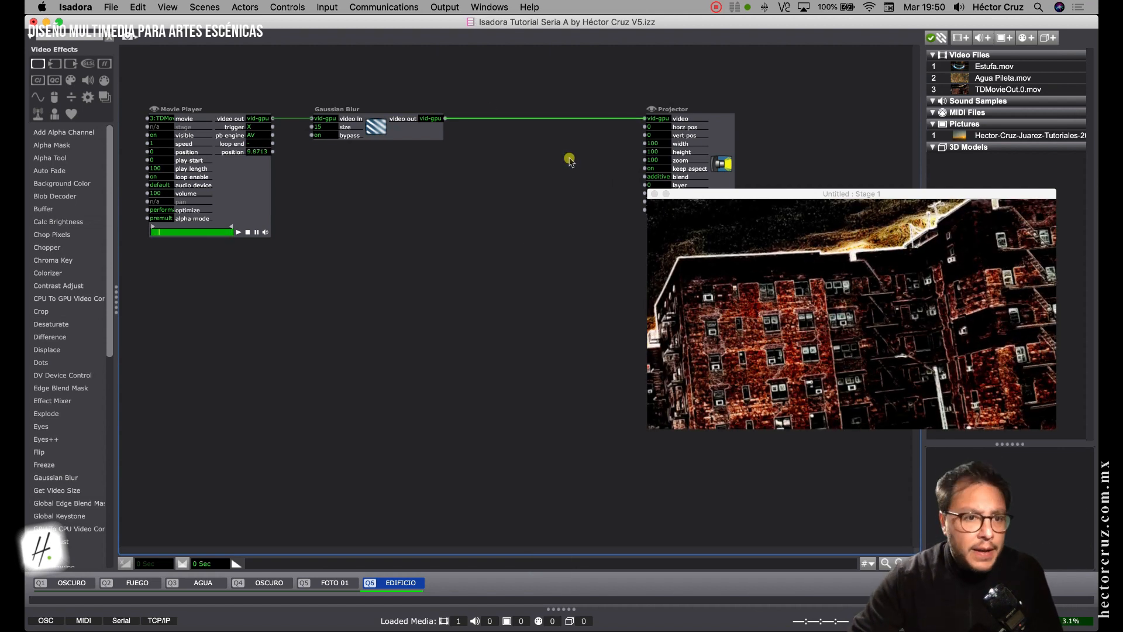
Step: Add a Colorizer actor by searching for "colo" and insert it into the link between Gaussian Blur and the Projector
scroll(59, 444, down, 5)
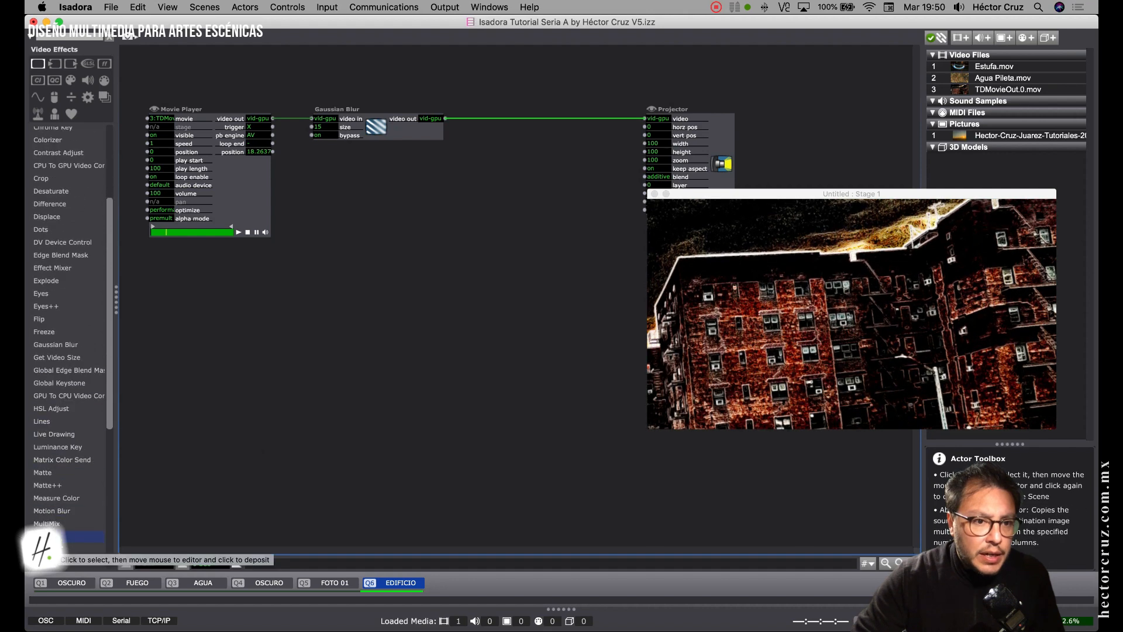
double_click(471, 273)
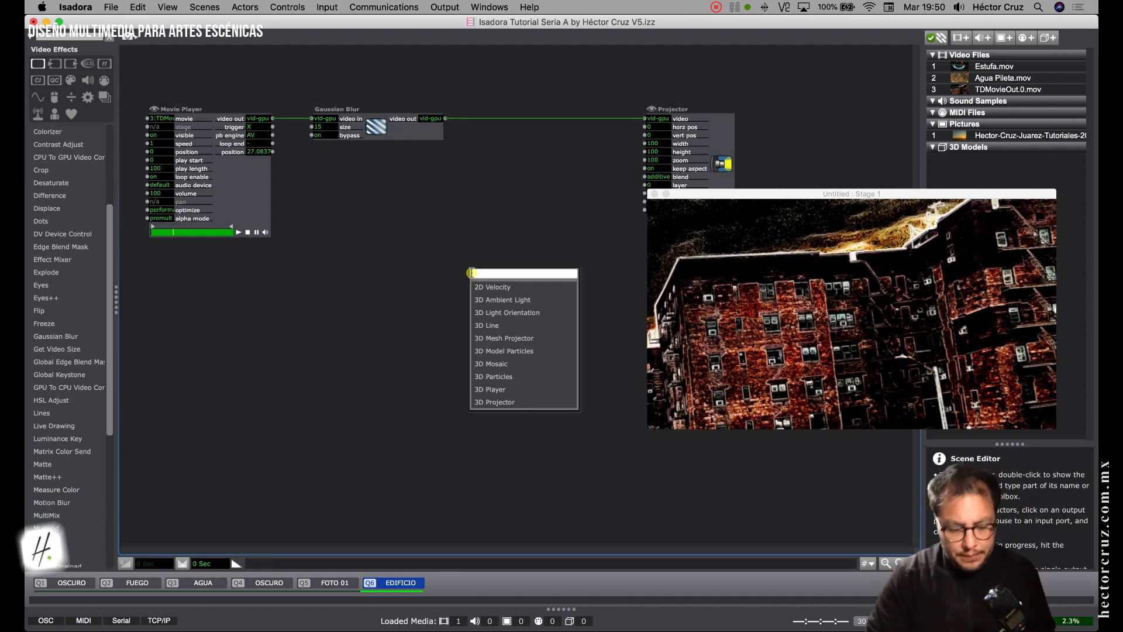
text(colo)
key(Down)
key(Down)
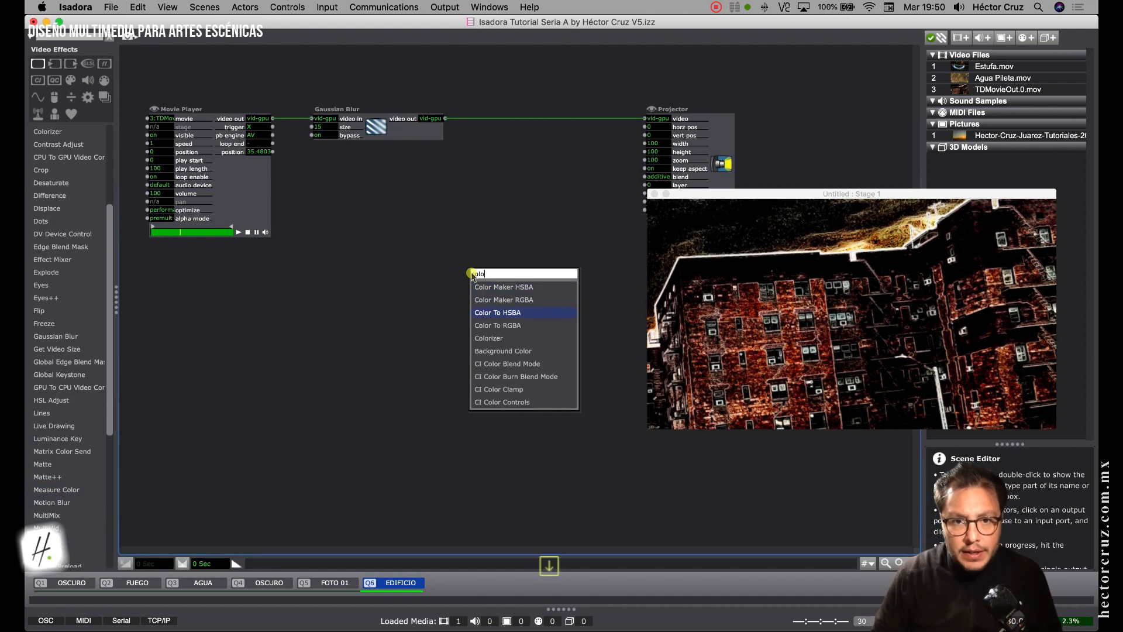
key(Return)
drag(564, 305, 589, 148)
click(589, 146)
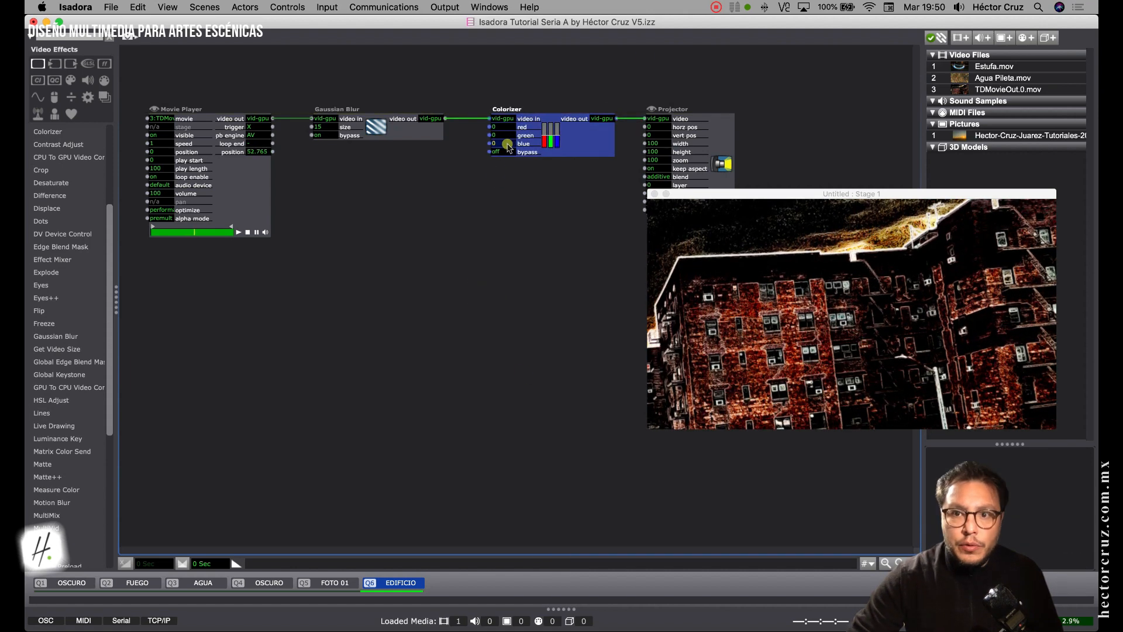
Step: Set the Colorizer's green to -63.1 and its blue to -100
drag(499, 136, 513, 391)
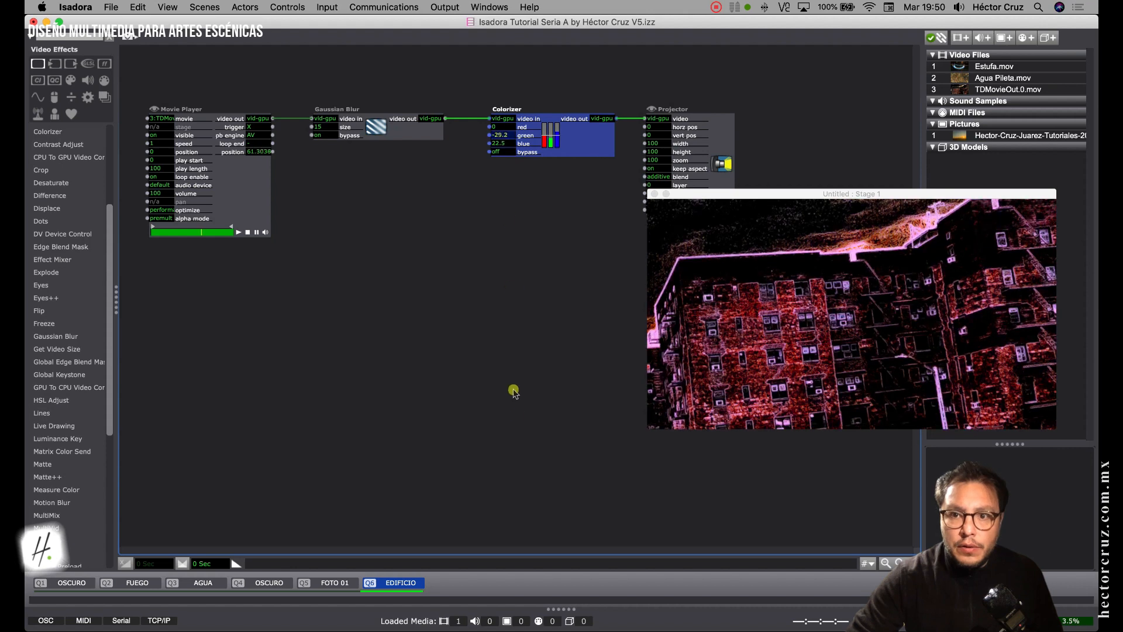
drag(532, 543, 531, 539)
drag(499, 143, 493, 5)
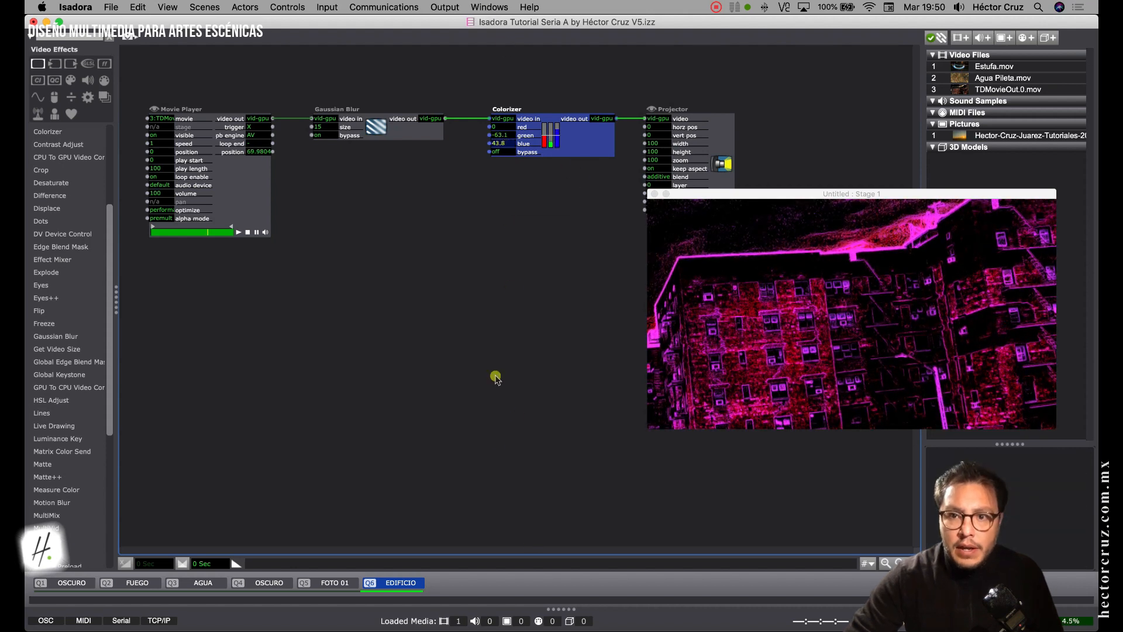
drag(499, 143, 508, 630)
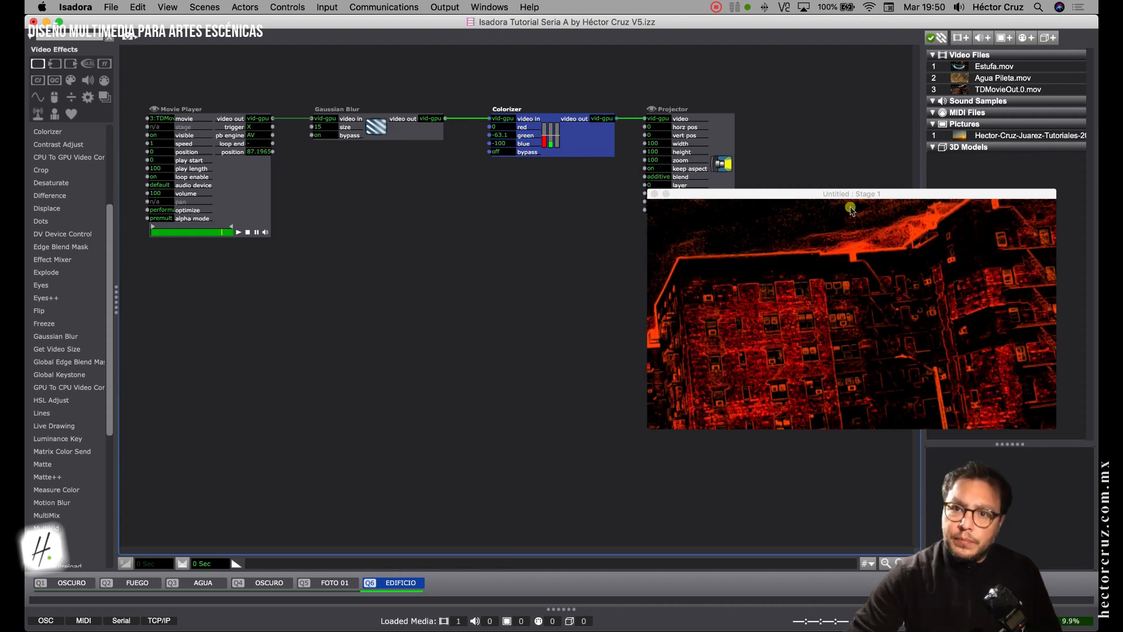
Step: Move the stage window below the Projector actor and save the project
drag(847, 197, 789, 273)
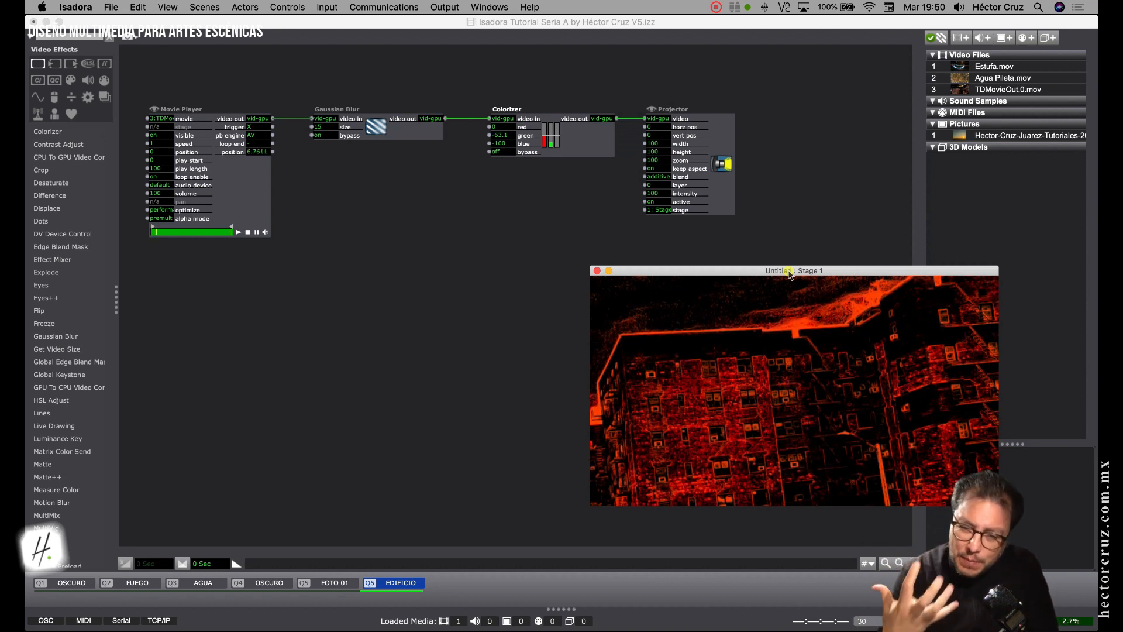
key(super+s)
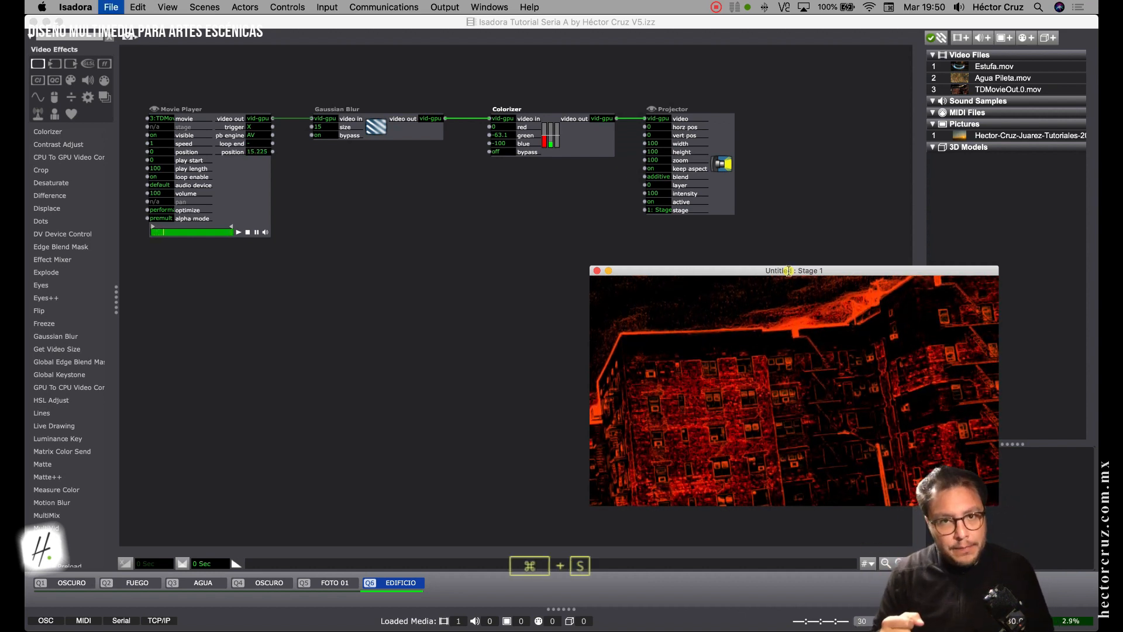